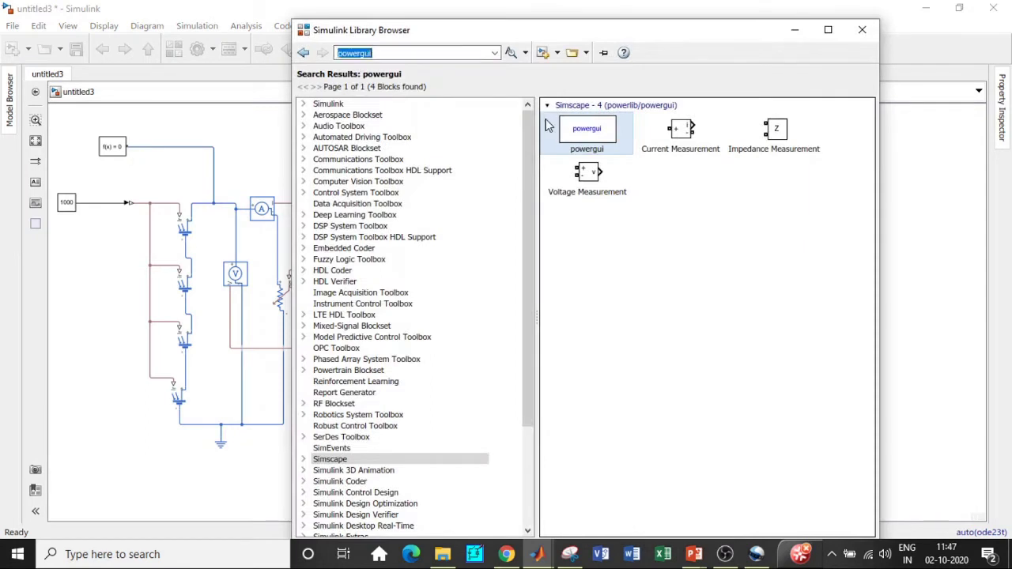
Add the powergui block, then search 'controlled voltage source' and add the Controlled Voltage Source to untitled3.
right_click(578, 129)
left_click(721, 32)
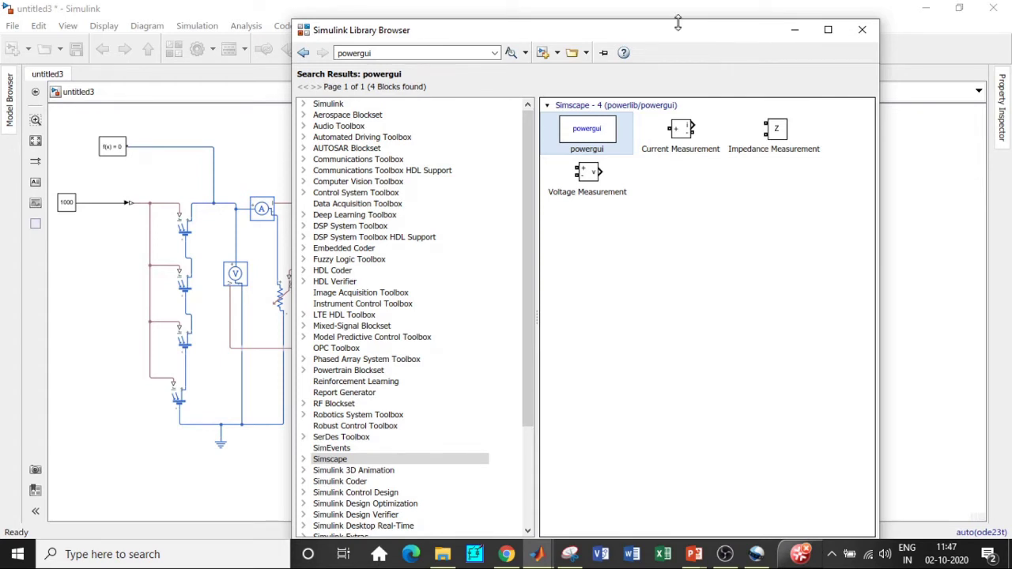
double_click(378, 53)
key("BackSpace")
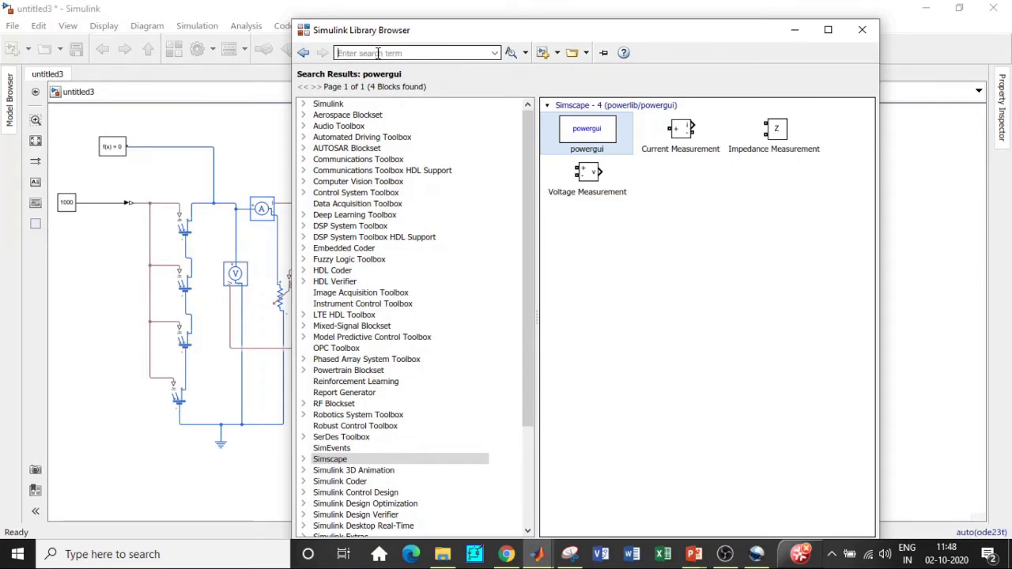
type("co")
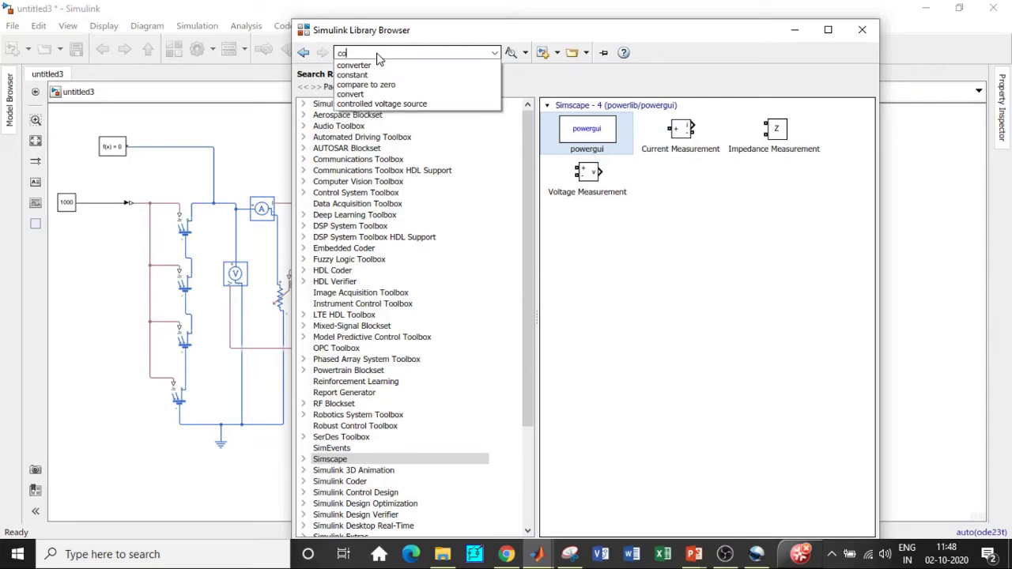
left_click(400, 104)
key("Return")
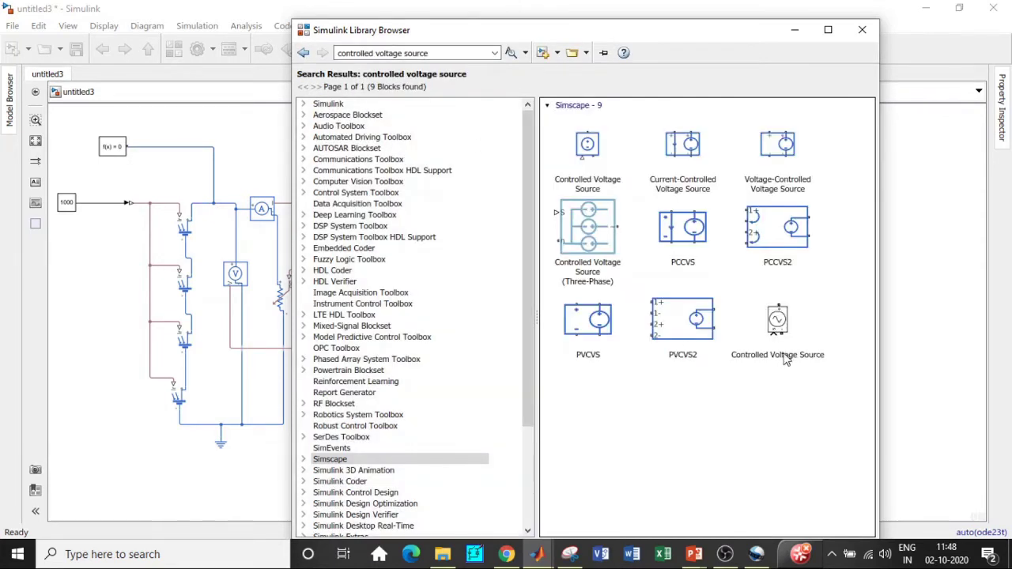
right_click(770, 320)
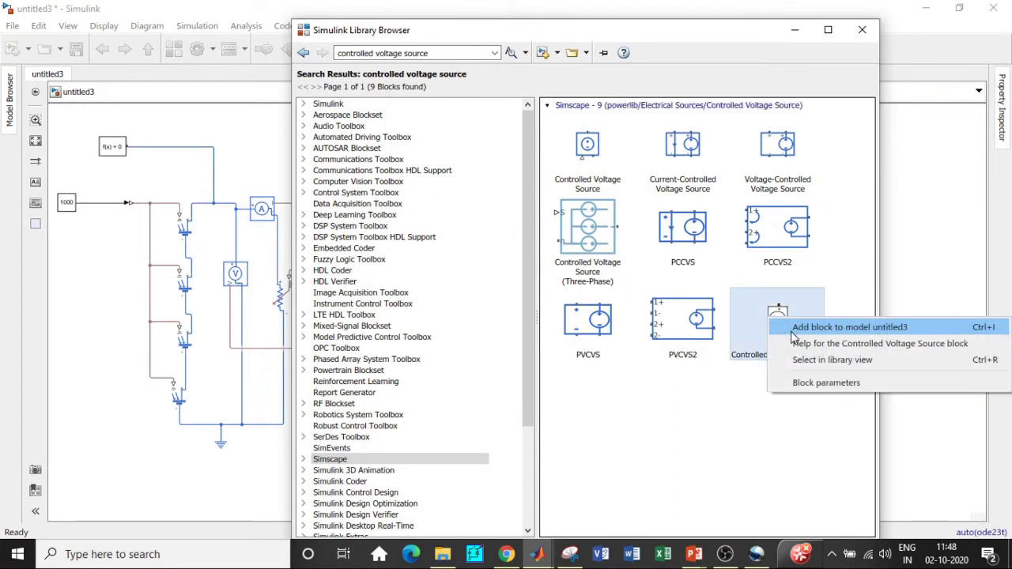
left_click(797, 330)
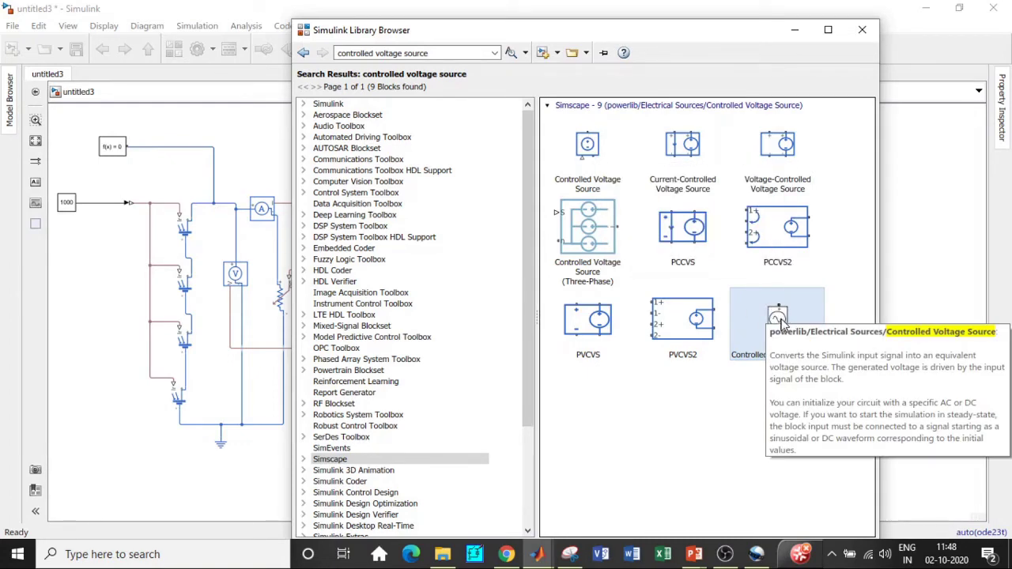
Search 'Series RLC' and add the Series RLC Branch block to untitled3.
triple_click(441, 54)
key("BackSpace")
type("ser")
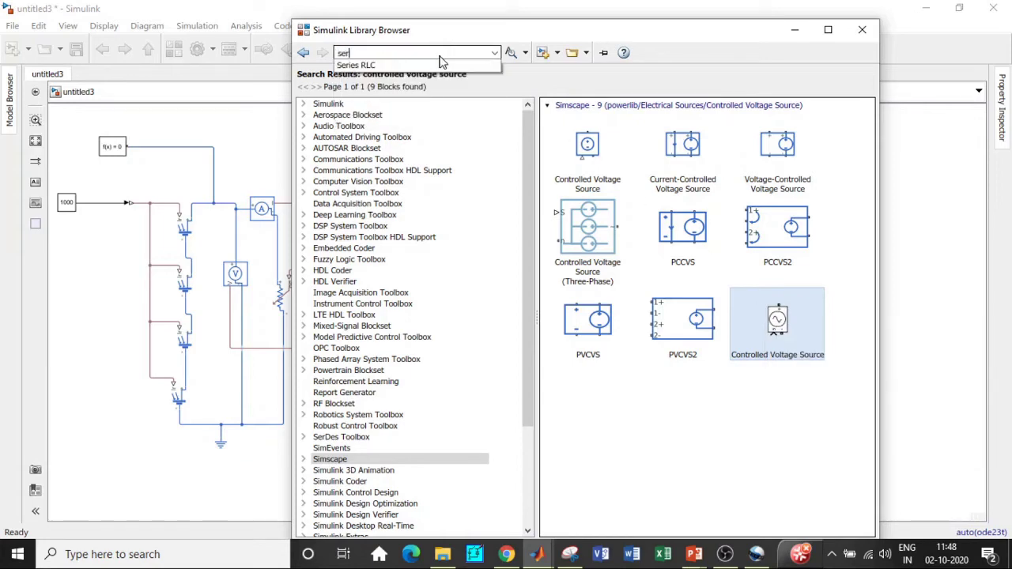
type("ies")
left_click(421, 65)
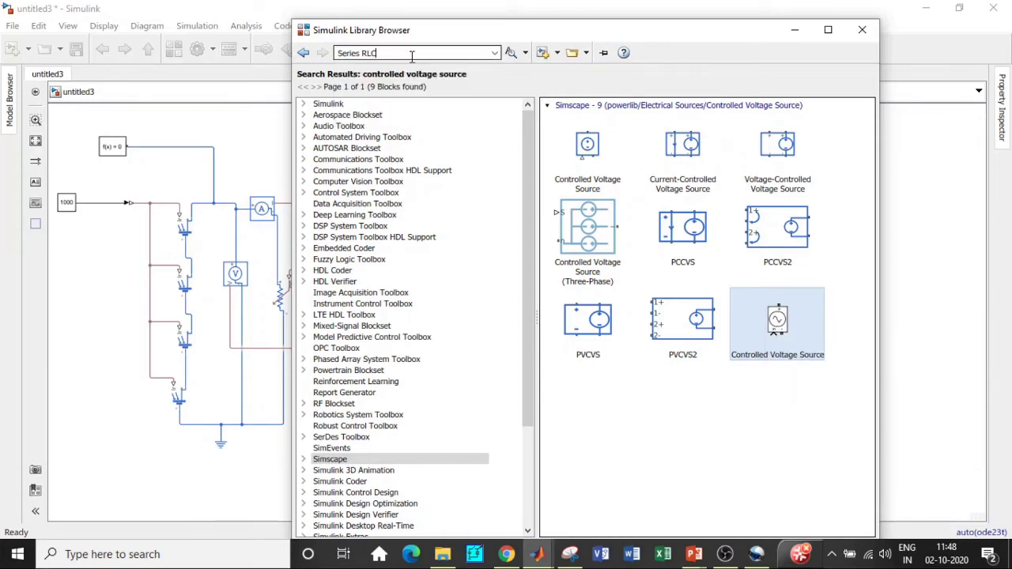
key("Return")
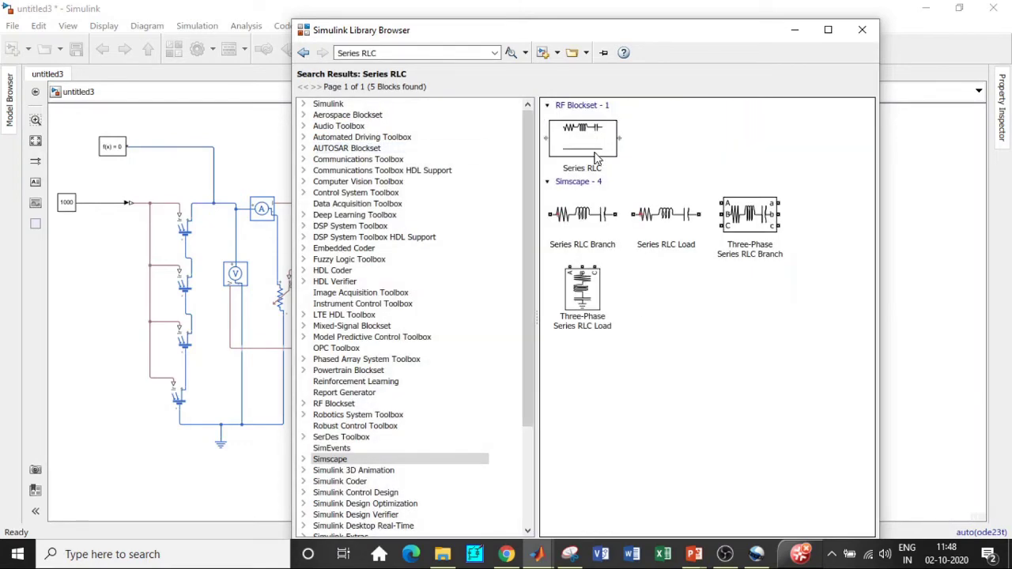
right_click(597, 218)
left_click(403, 52)
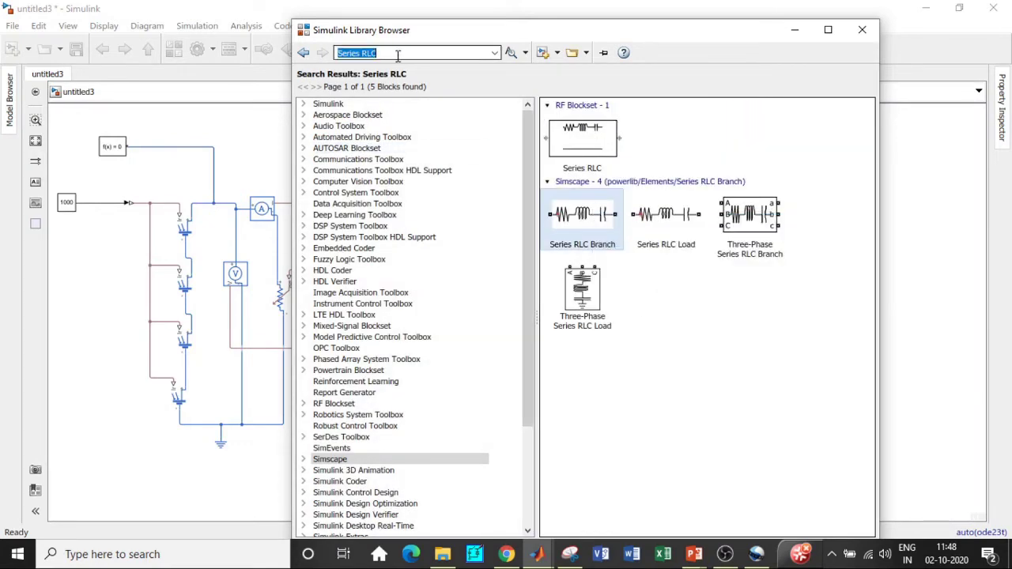
Search 'mosfet' and add the Mosfet block to the model.
key("BackSpace")
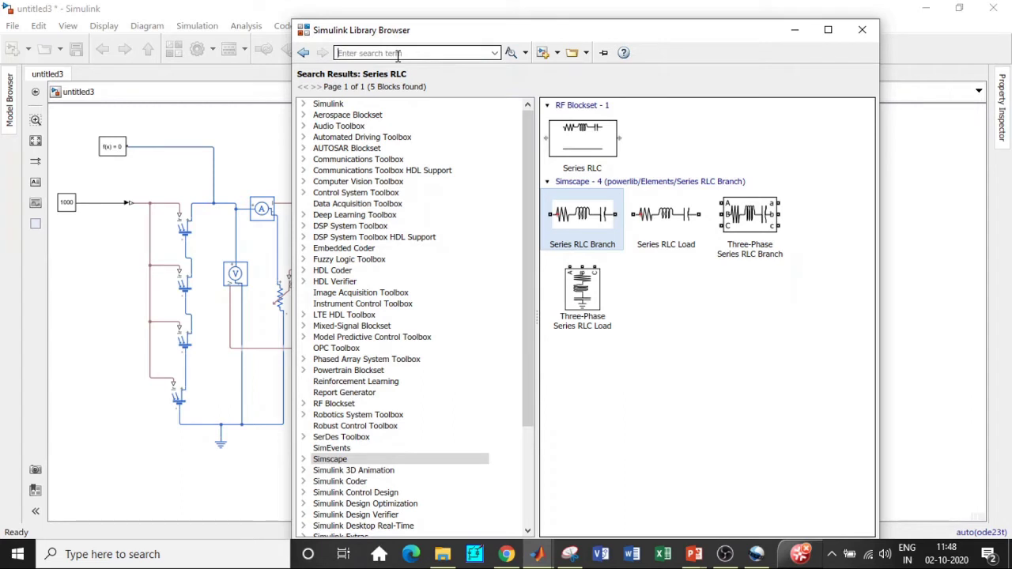
type("mos")
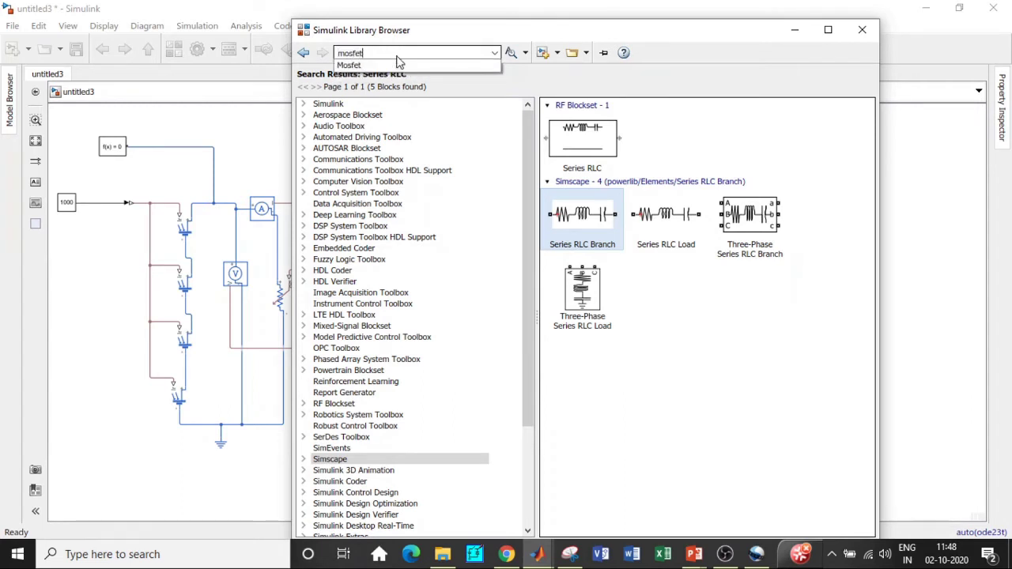
type("fet")
left_click(355, 65)
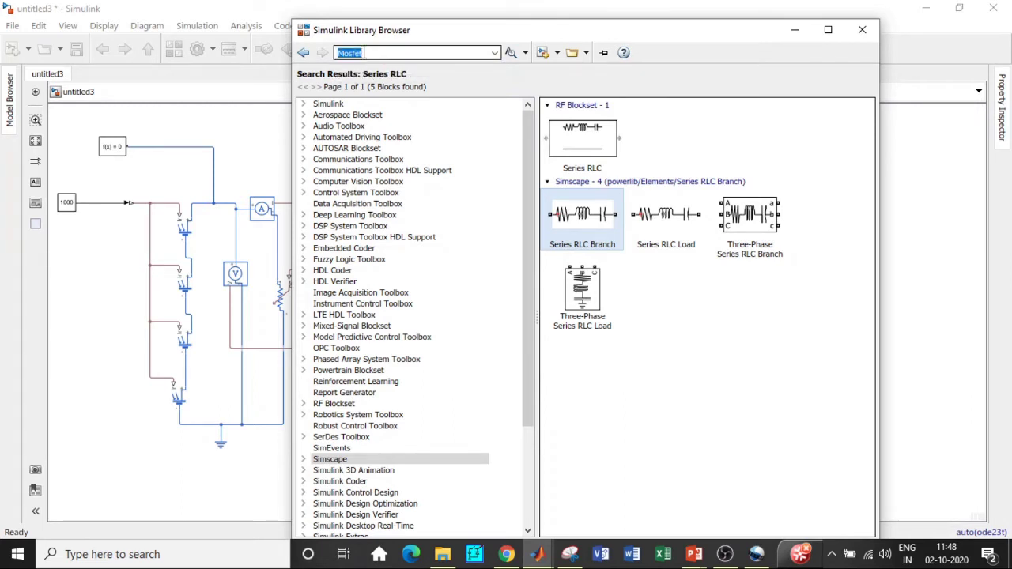
scroll(761, 516, "down", 2)
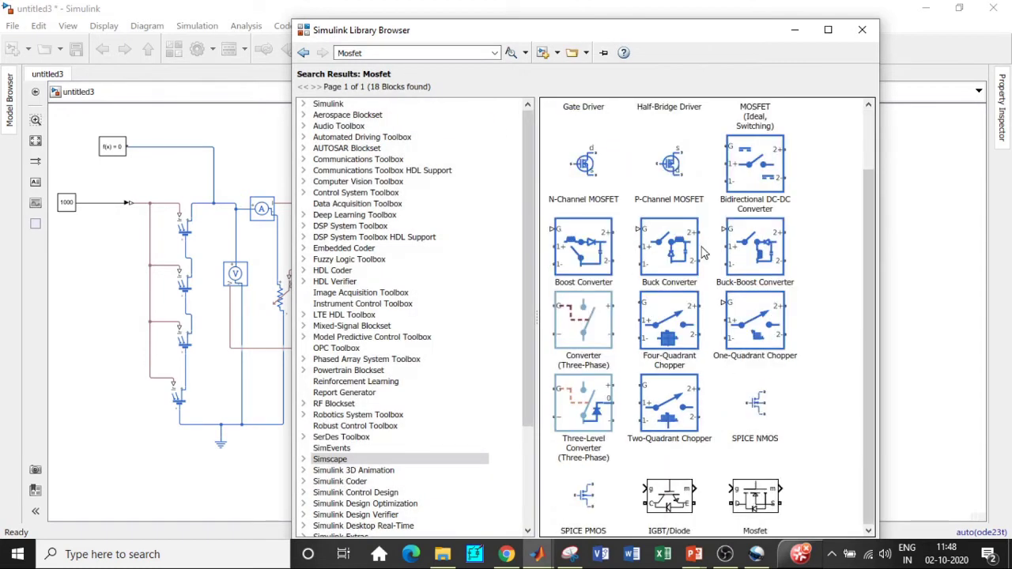
mouse_move(761, 516)
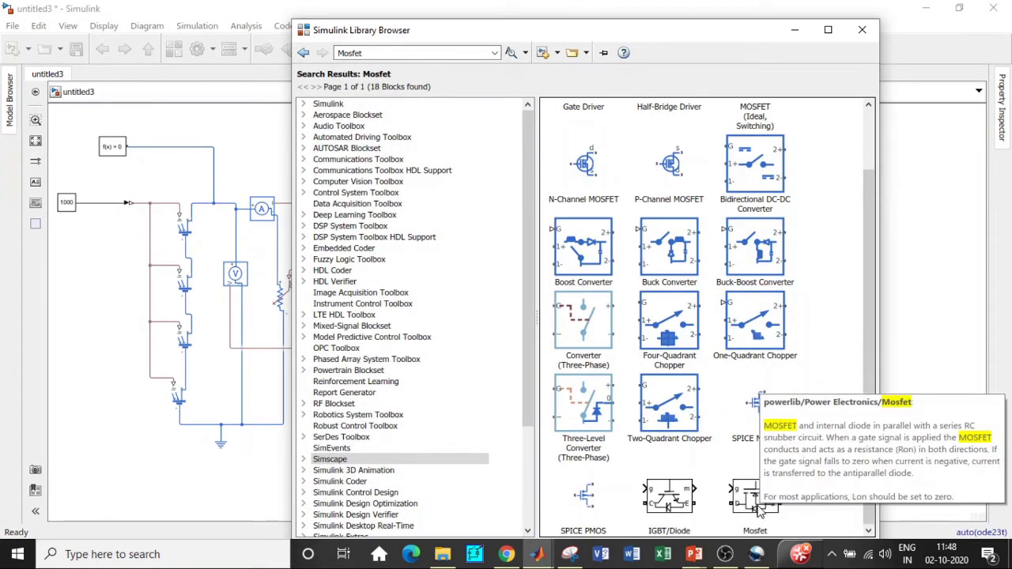
right_click(756, 505)
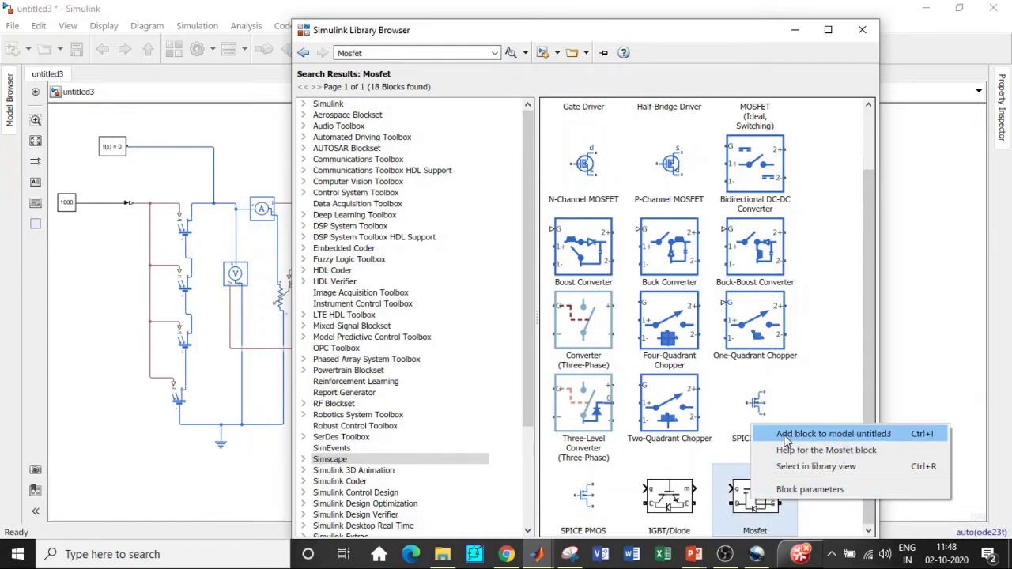
left_click(787, 434)
Search 'diode', add the Diode block to the model, and clear the search box.
double_click(371, 53)
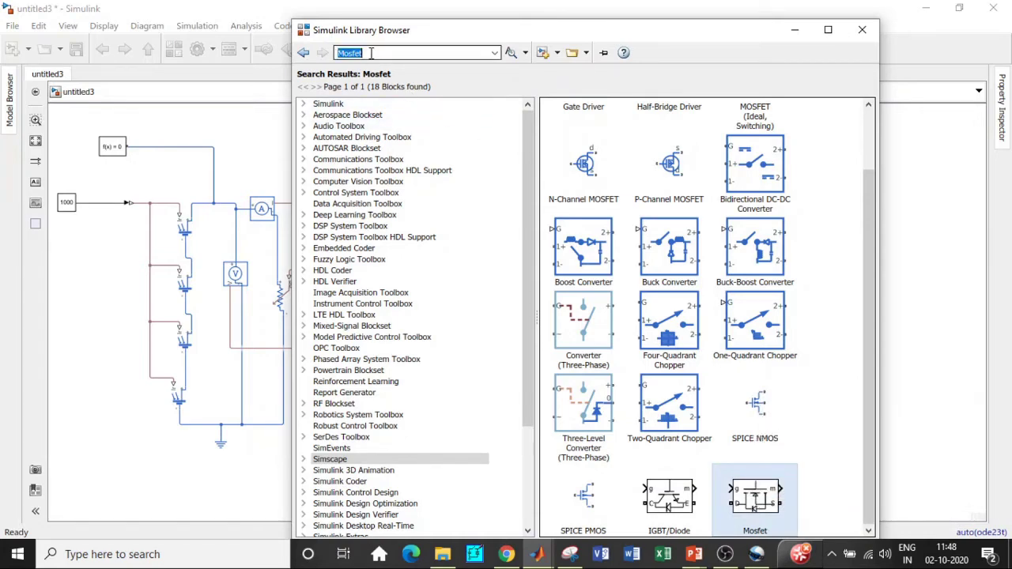
type("di")
key("Return")
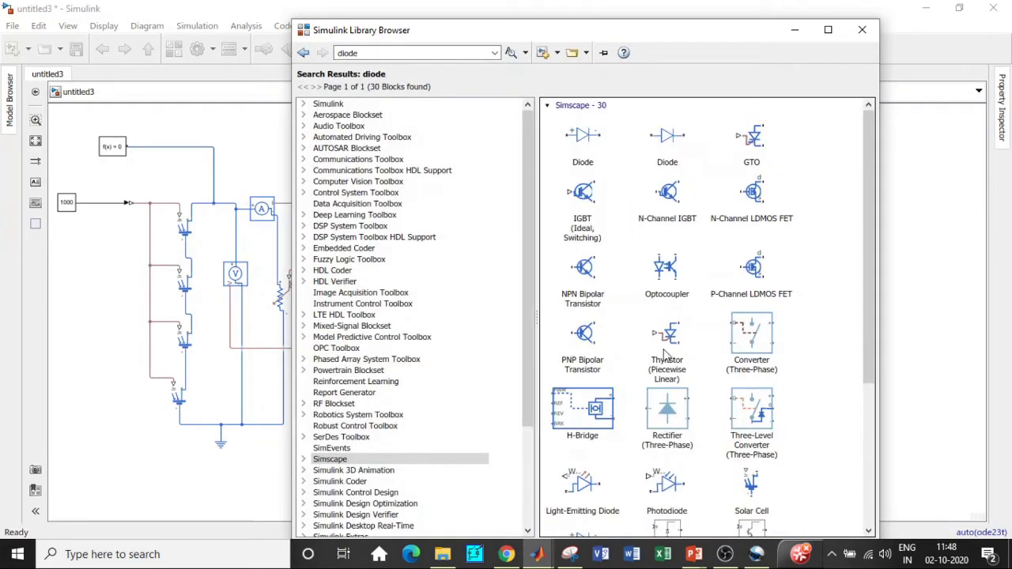
scroll(681, 358, "down", 5)
left_click(587, 378)
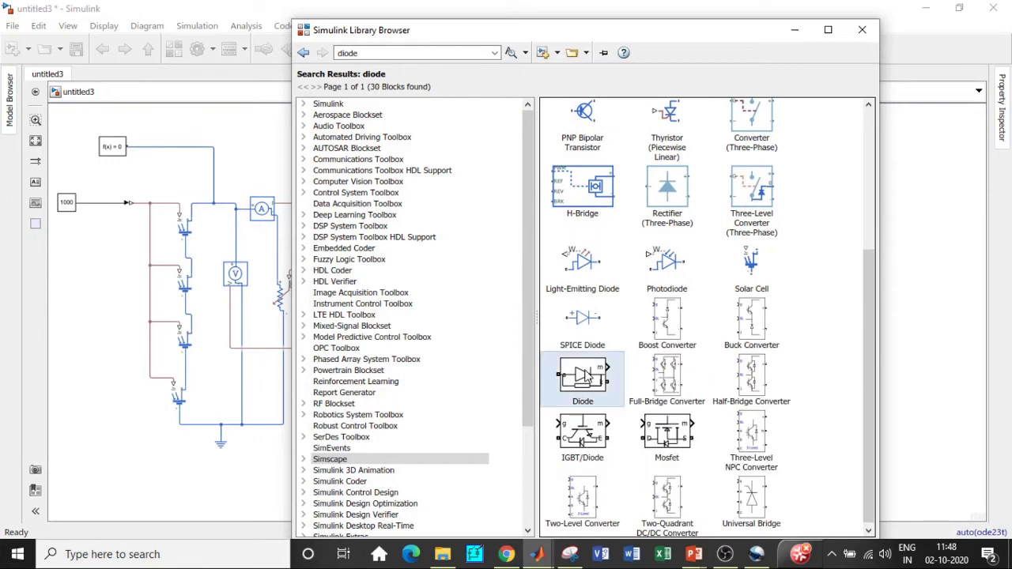
right_click(587, 378)
left_click(579, 337)
double_click(368, 53)
key("BackSpace")
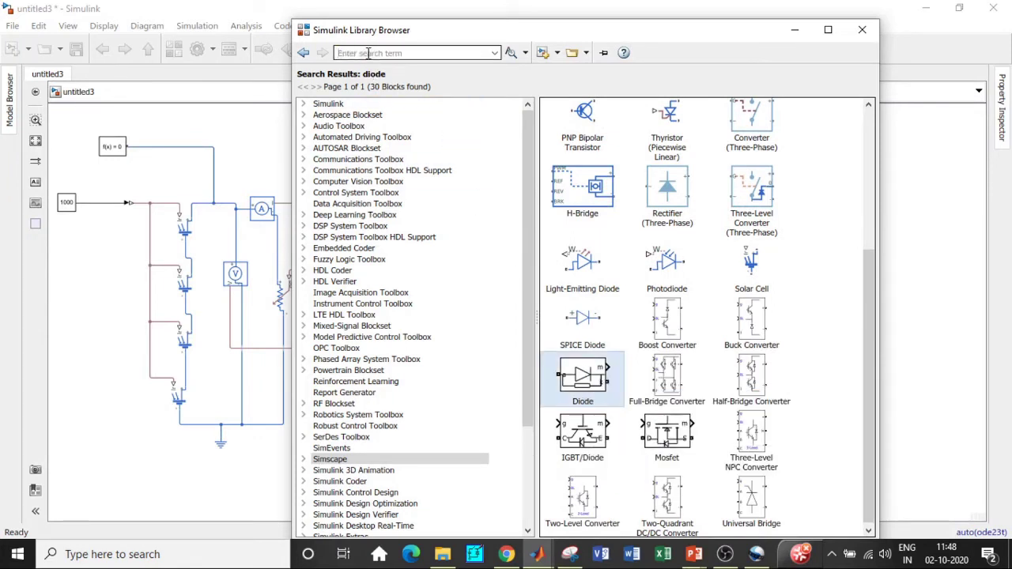
Search 'scope' and add the Scope block to the model.
type("cap")
key("BackSpace")
key("BackSpace")
key("BackSpace")
type("sco")
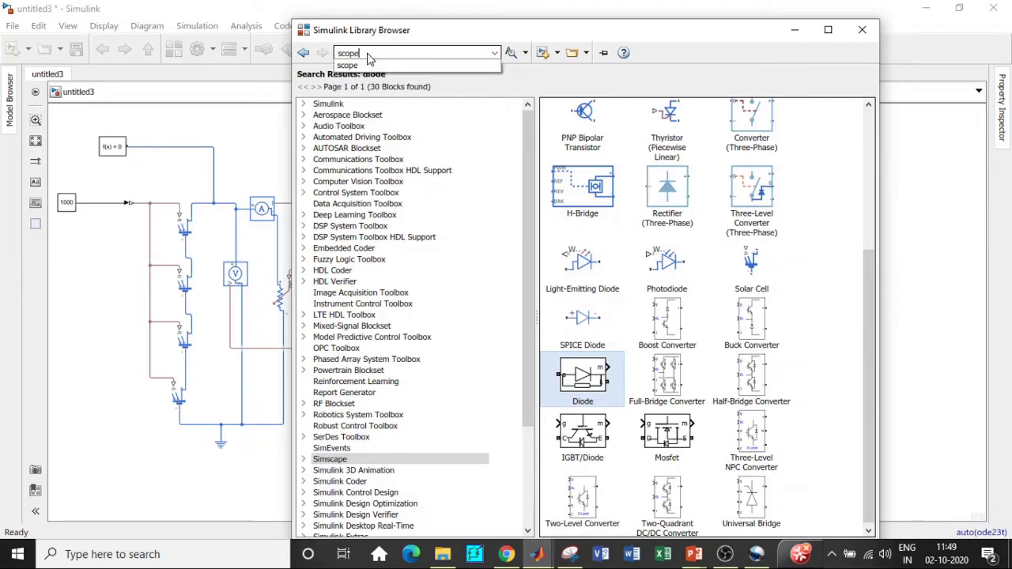
type("pe")
left_click(367, 67)
key("Return")
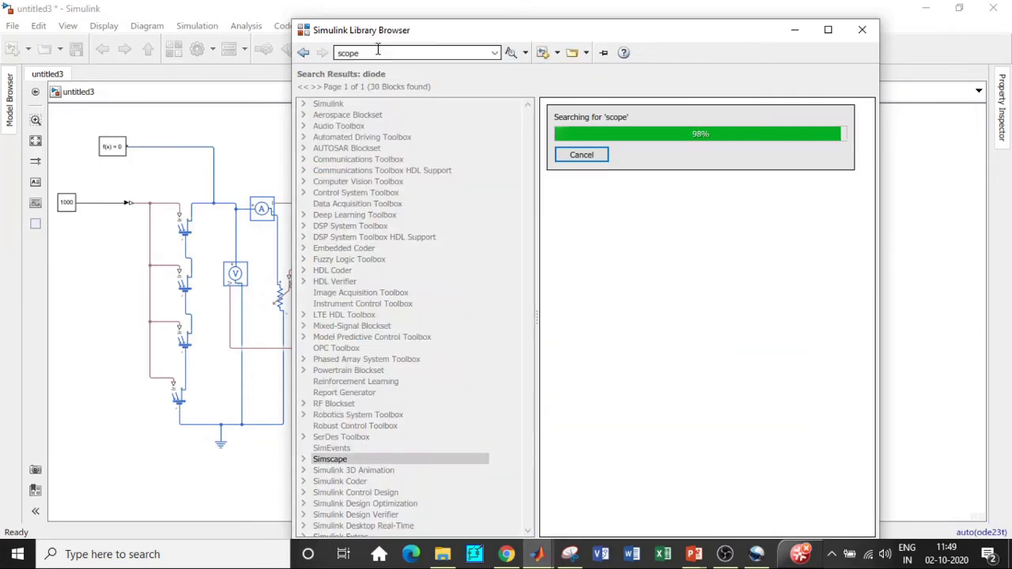
right_click(597, 136)
left_click(370, 52)
Search 'Voltage measurement' and add the Voltage Measurement block.
double_click(371, 52)
key("BackSpace")
type("vo")
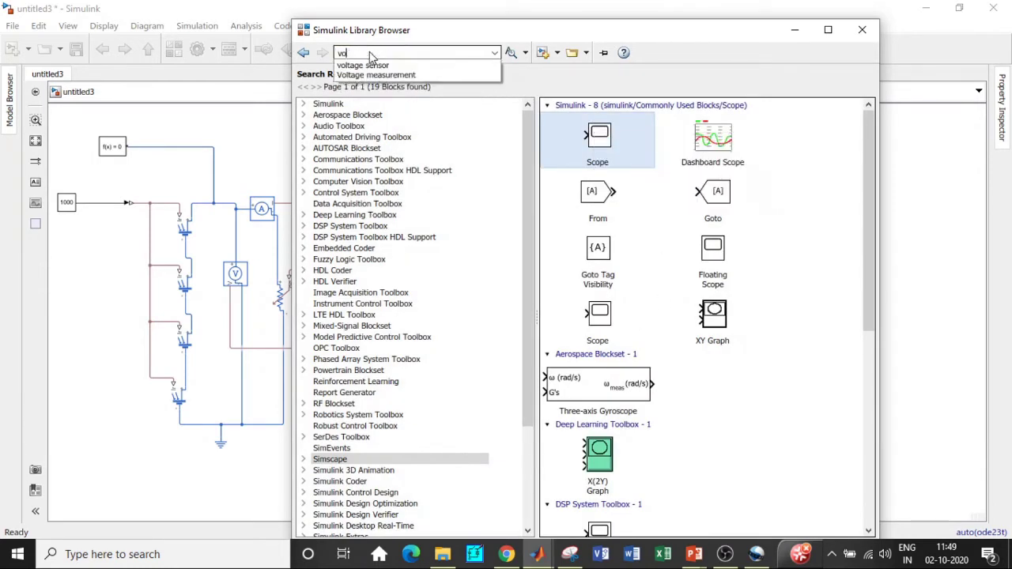
type("ltage")
left_click(380, 75)
key("Return")
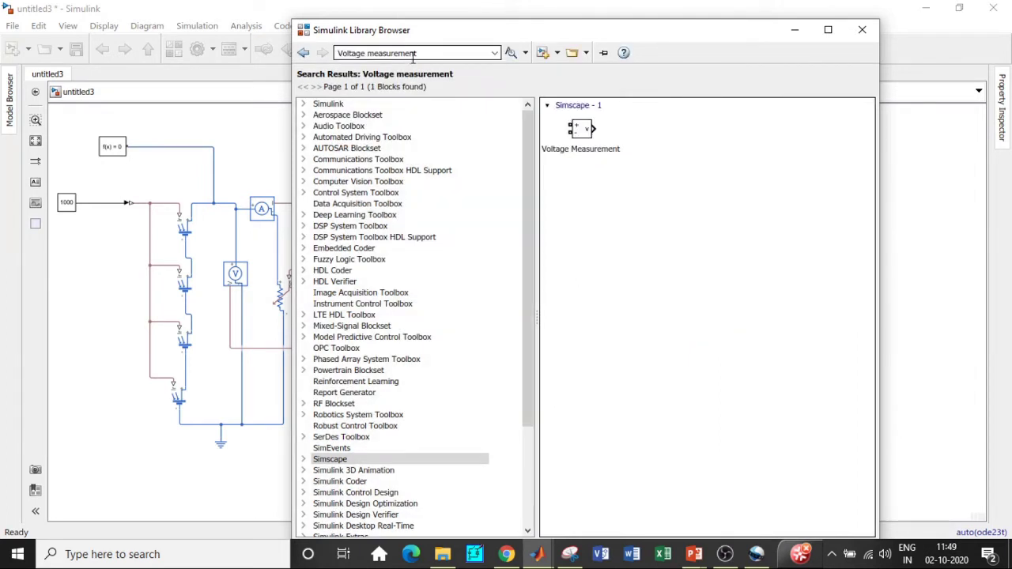
right_click(611, 149)
left_click(679, 148)
Search 'constant' and bring up the Constant block's options.
left_click(424, 54)
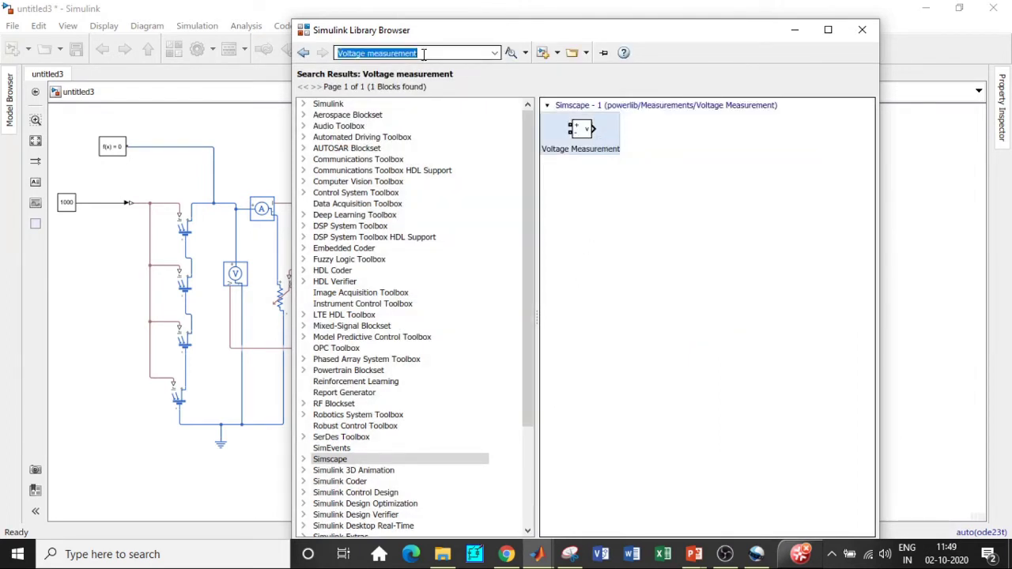
key("BackSpace")
type("cons")
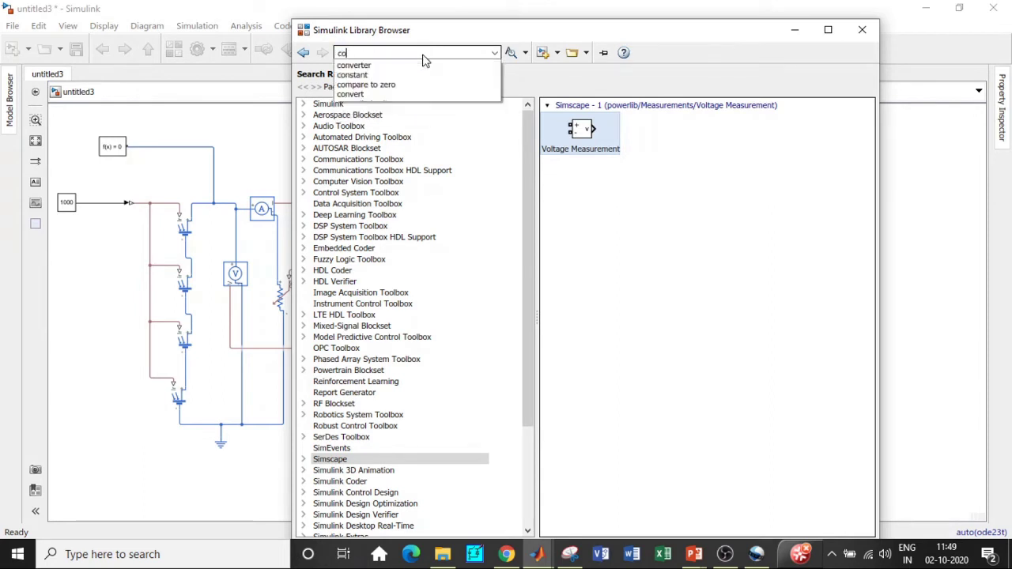
left_click(372, 64)
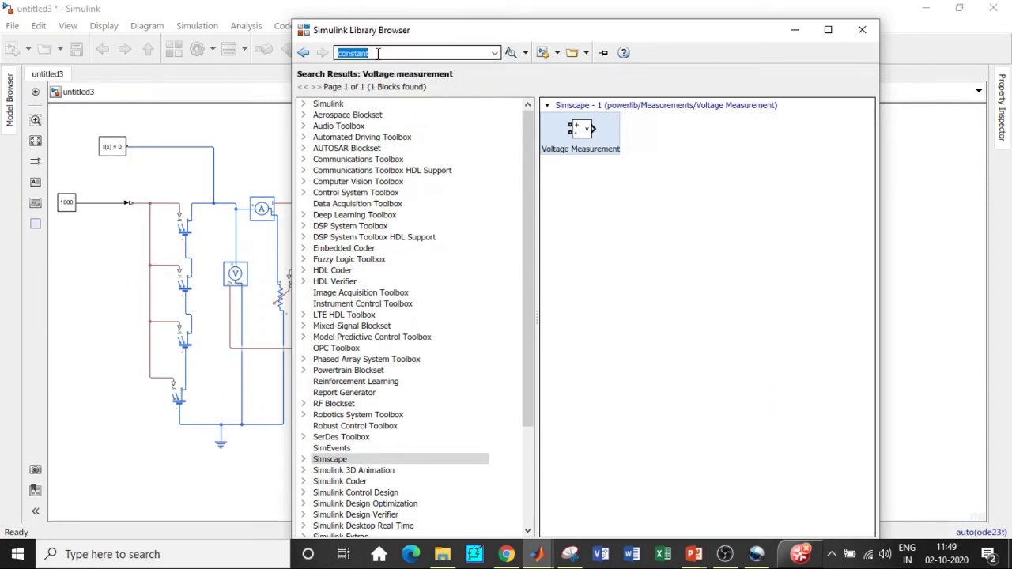
key("Return")
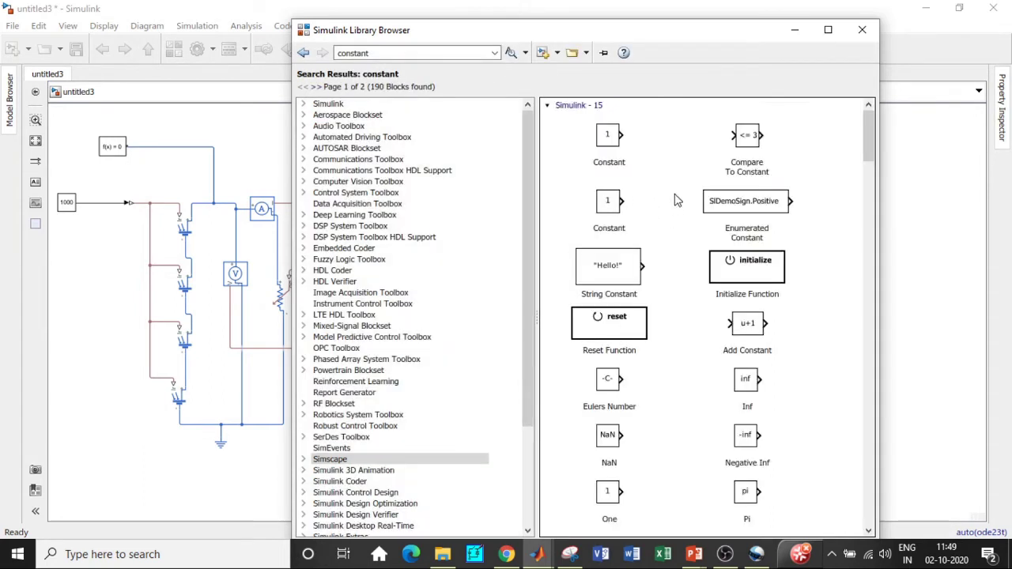
right_click(617, 135)
key("Escape")
Search 'sum' and add the Subtract block to the model.
left_click(388, 53)
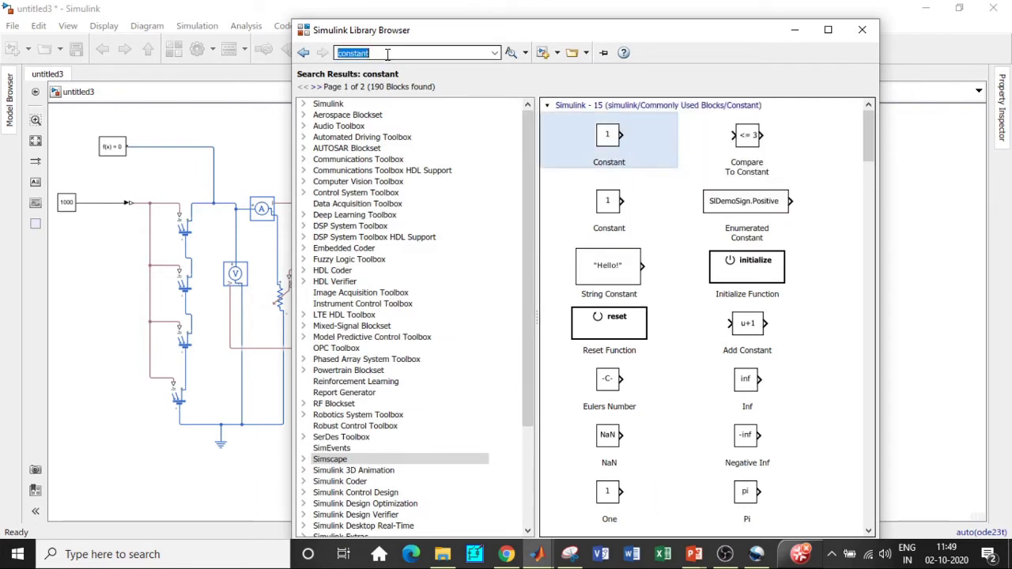
key("BackSpace")
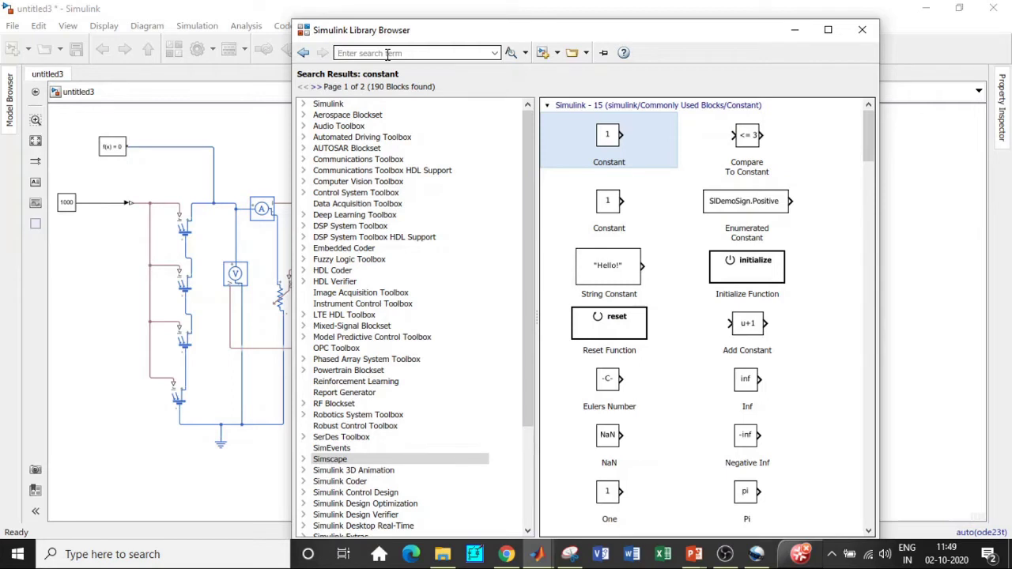
type("sum")
key("Return")
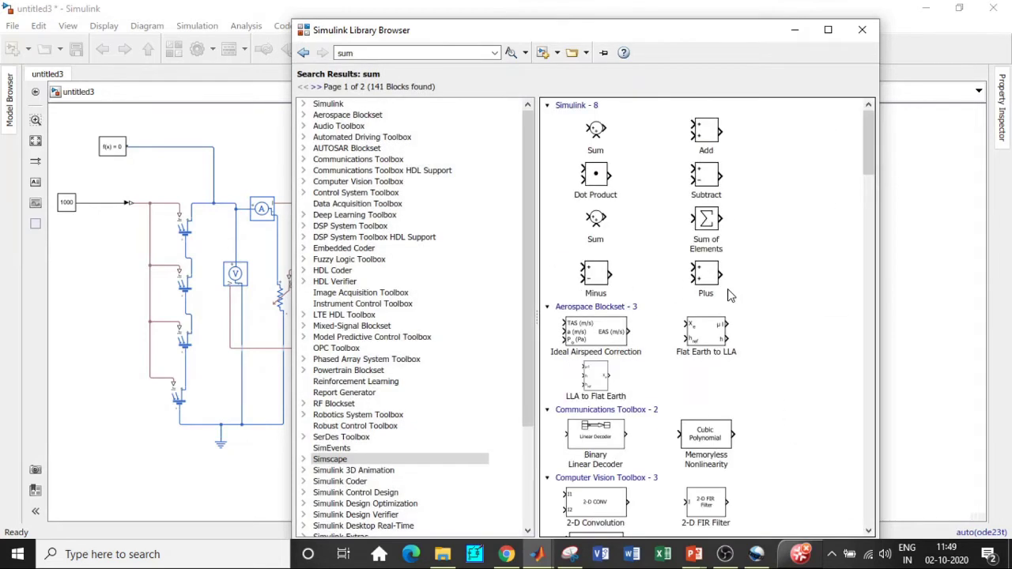
left_click(713, 187)
right_click(713, 185)
left_click(743, 193)
Search 'PI' and add the PID Controller block to untitled3.
left_click(377, 54)
key("BackSpace")
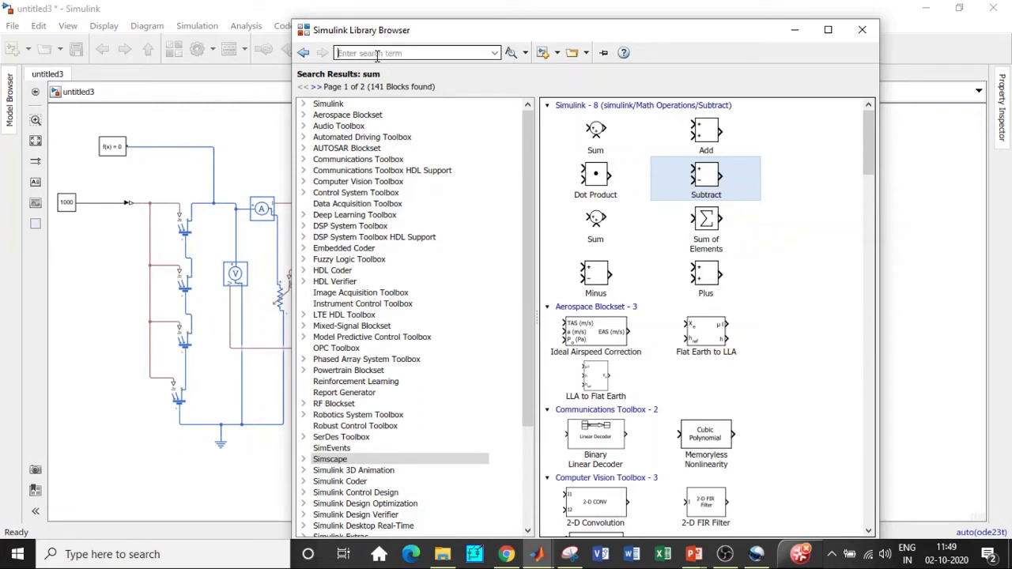
type("PI")
key("BackSpace")
key("BackSpace")
key("BackSpace")
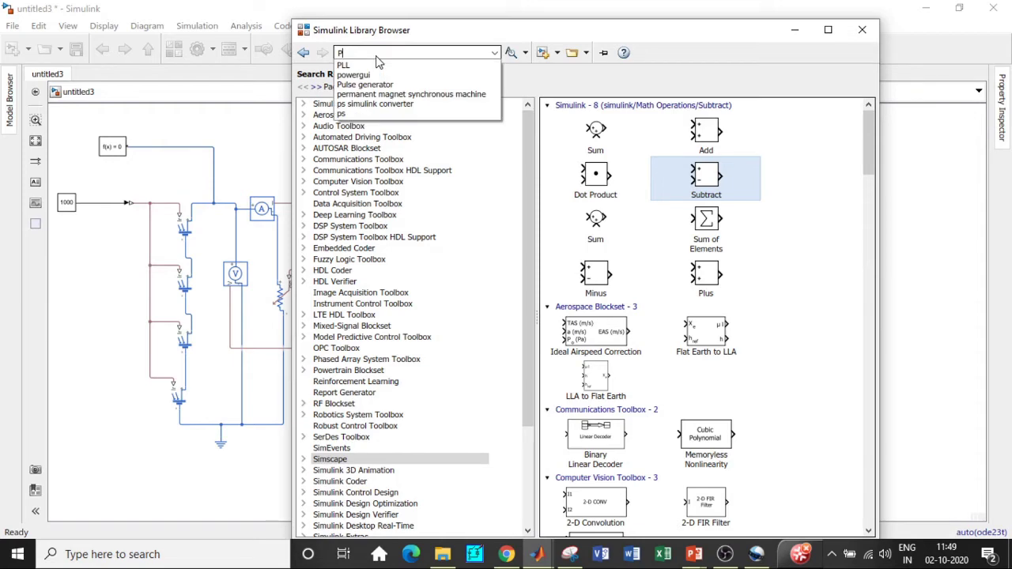
type("PID")
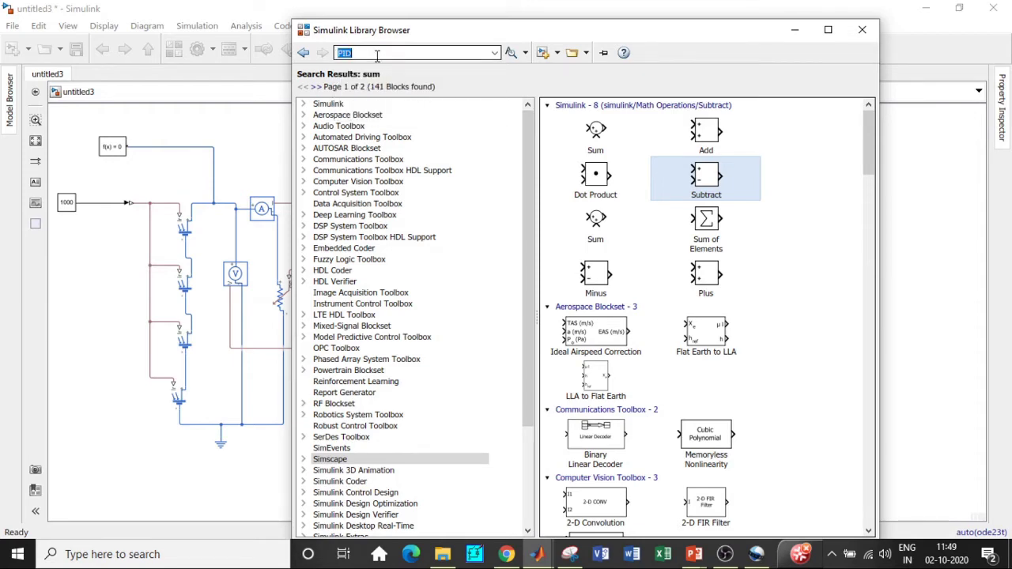
key("Return")
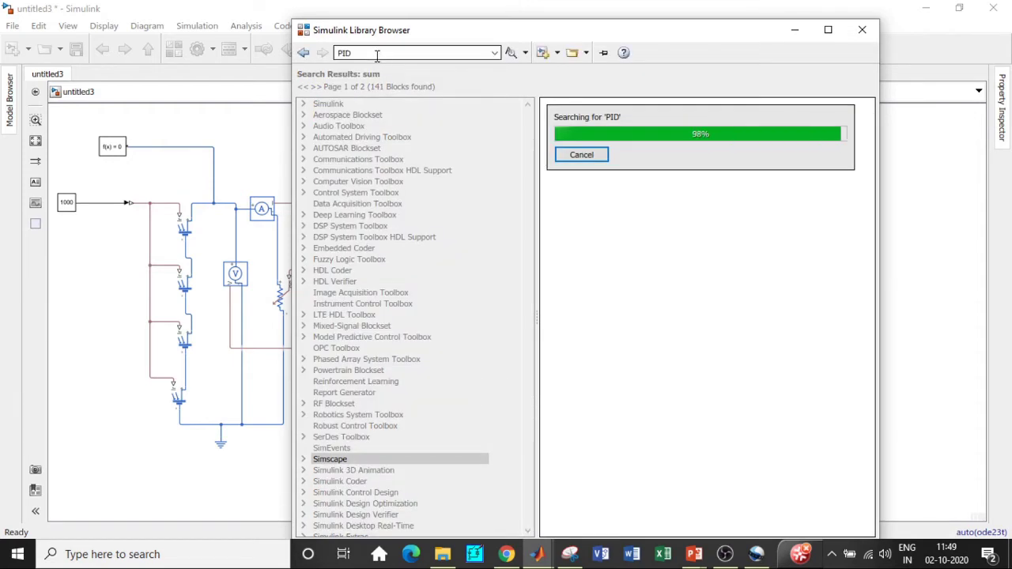
left_click(604, 154)
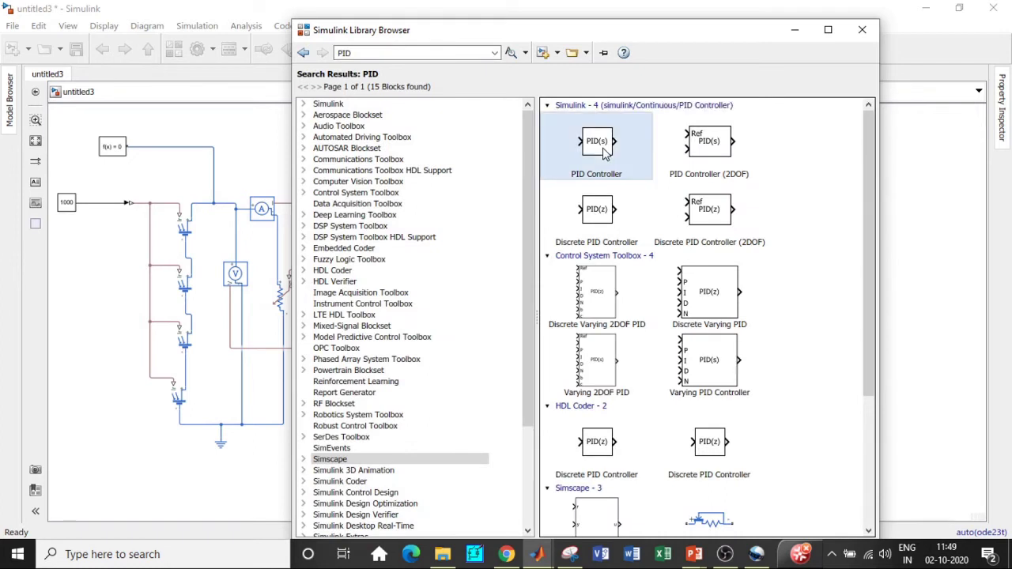
right_click(604, 154)
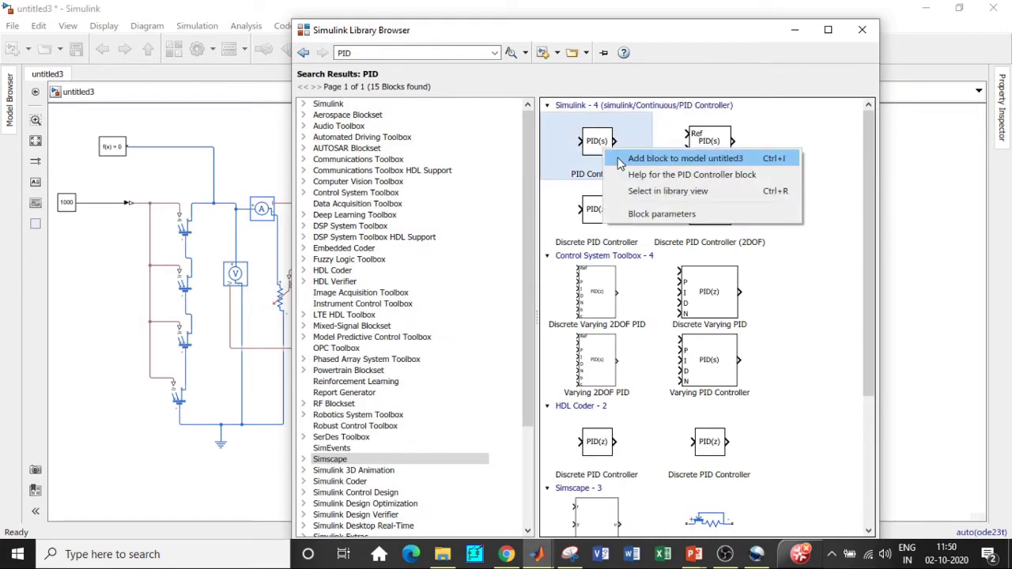
left_click(657, 156)
left_click(378, 53)
Search 'PWM generator', add the PWM Generator (DC-DC) block, and minimize the Library Browser.
type("PWM")
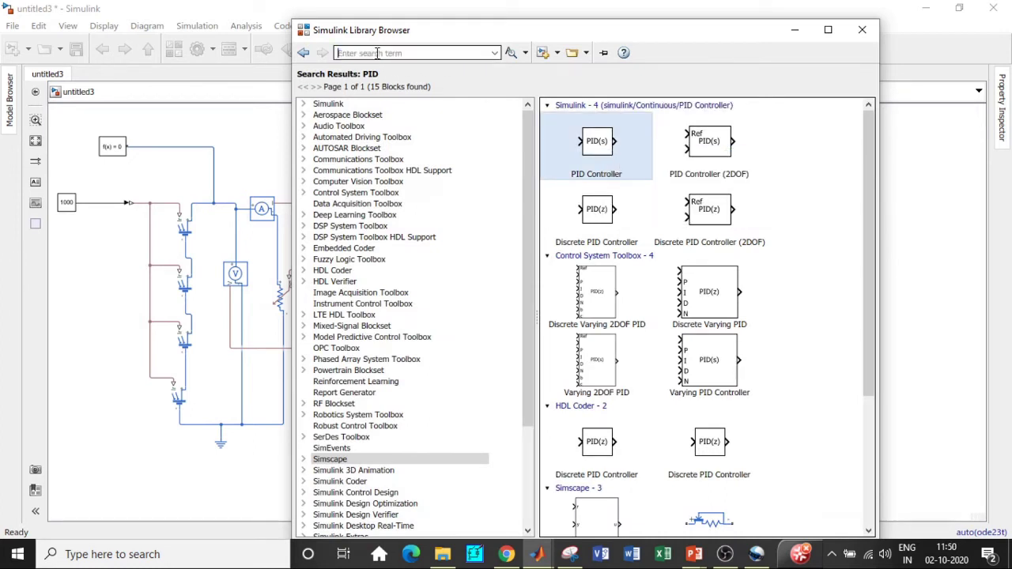
type(" generator")
key("Return")
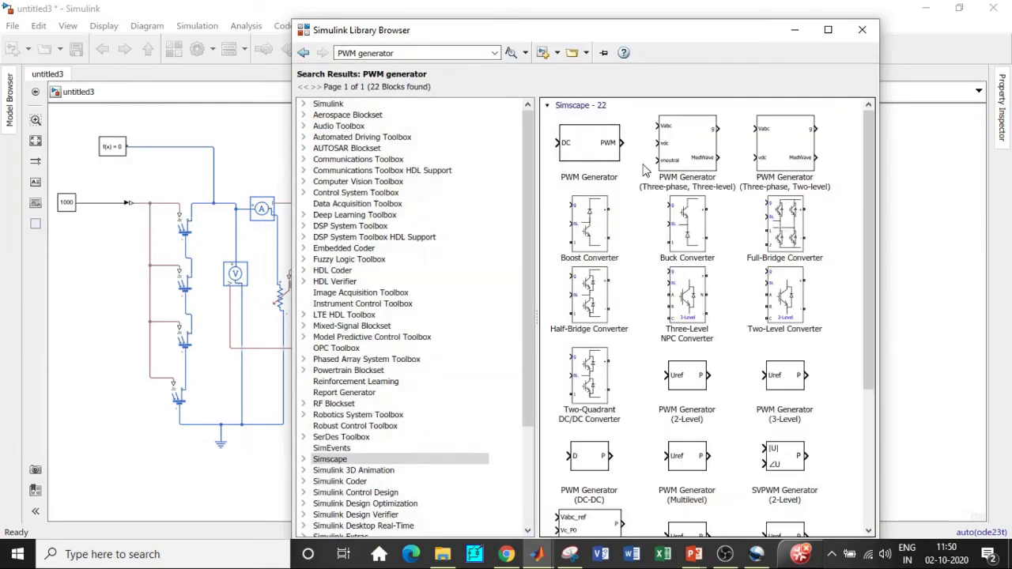
left_click(597, 155)
scroll(620, 164, "down", 3)
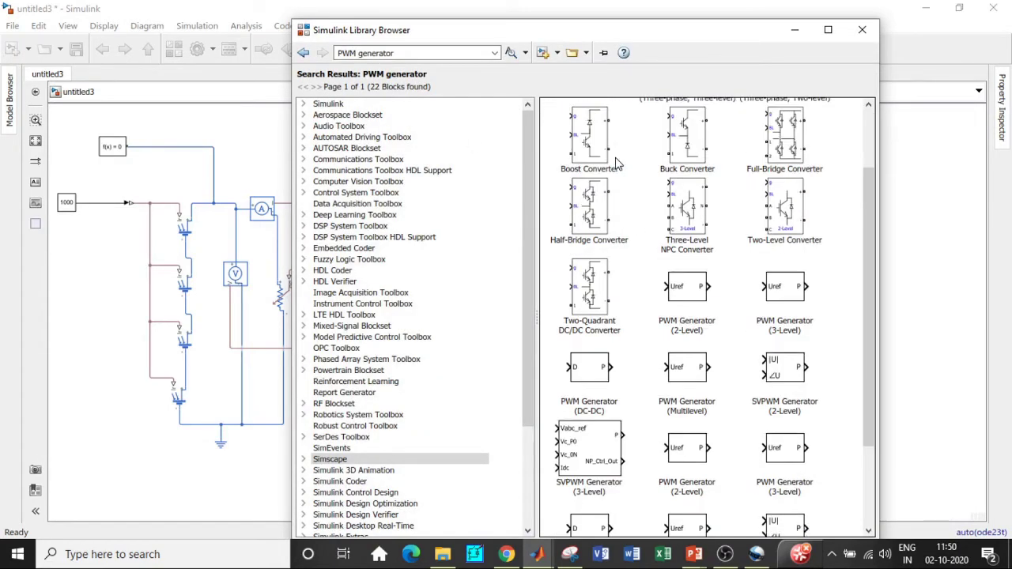
scroll(696, 238, "down", 2)
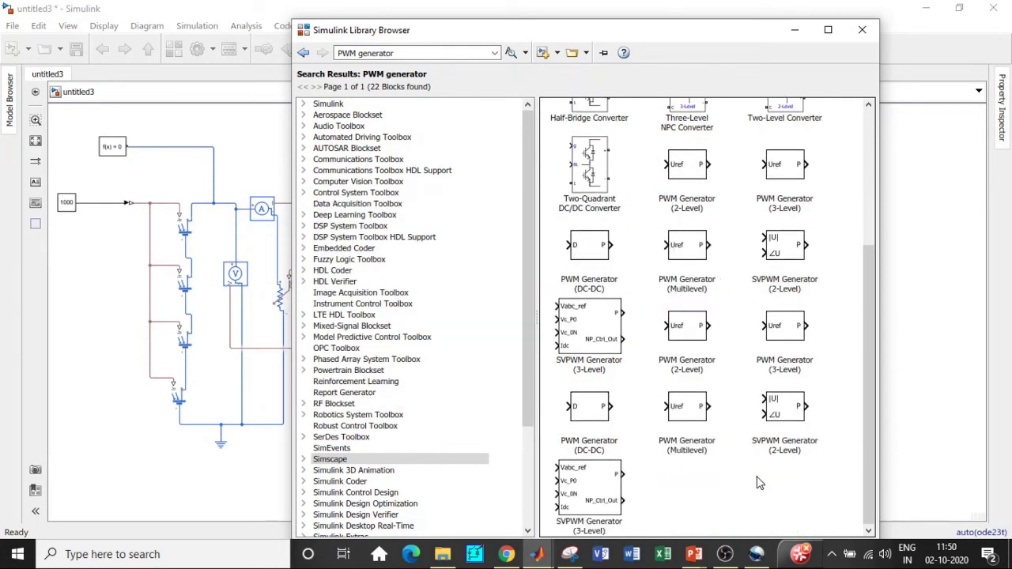
left_click(601, 407)
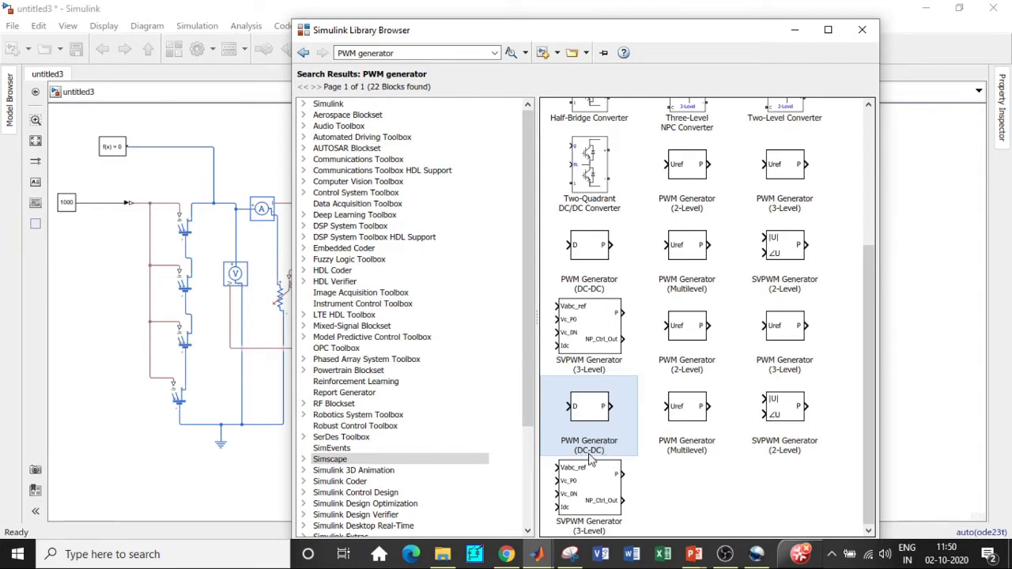
right_click(587, 409)
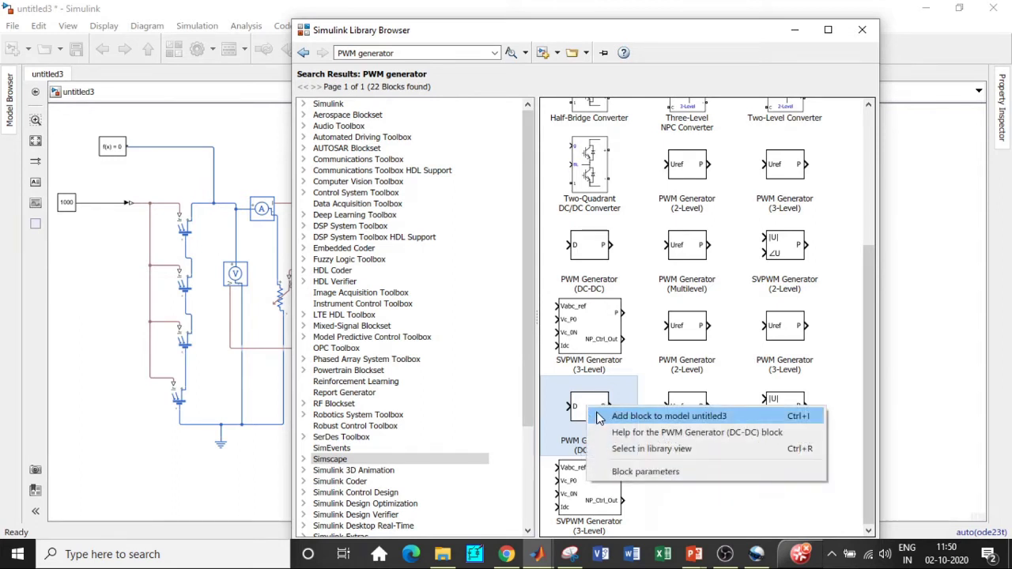
left_click(602, 416)
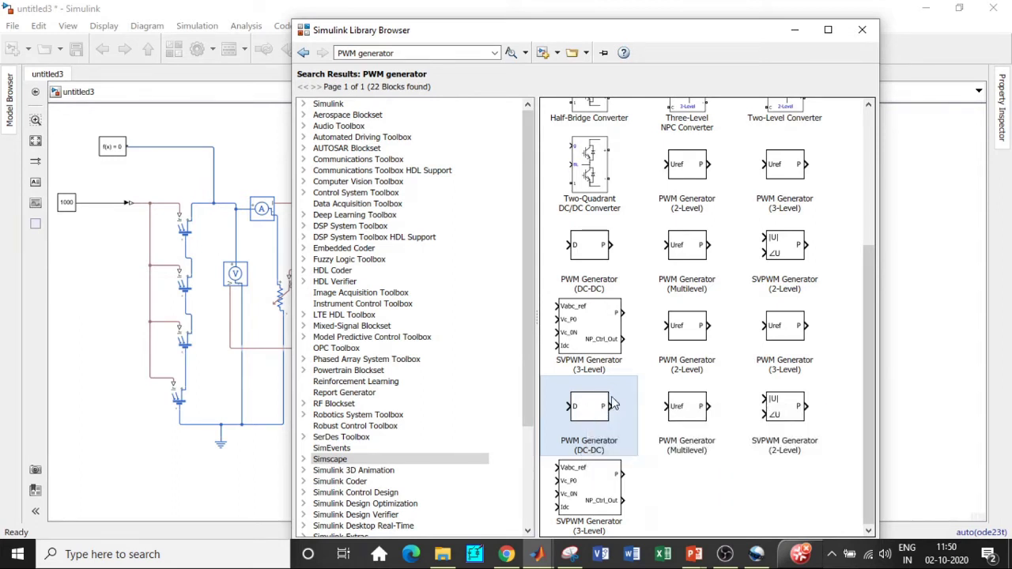
left_click(795, 29)
Spread the PWM Generator, PID Controller, Constant, Voltage Measurement and Scope out of the stack.
left_click_drag(525, 319, 628, 464)
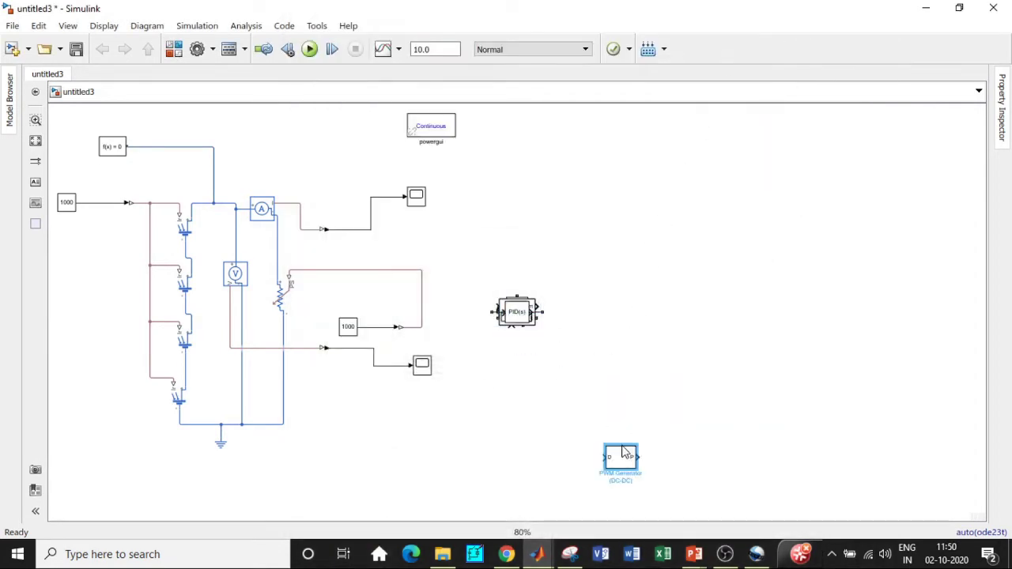
left_click_drag(532, 338, 527, 483)
left_click_drag(518, 331, 467, 514)
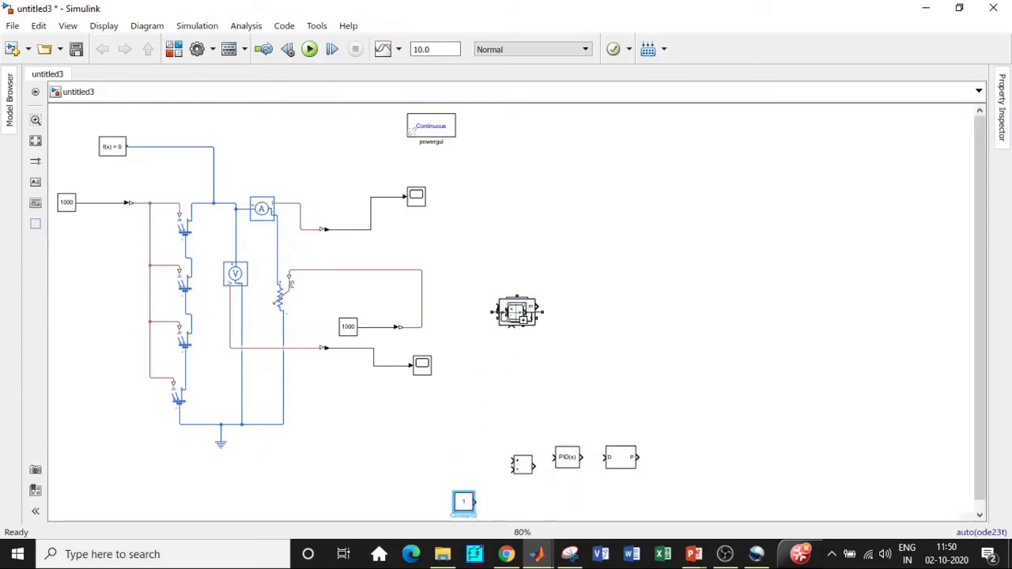
left_click_drag(528, 320, 822, 261)
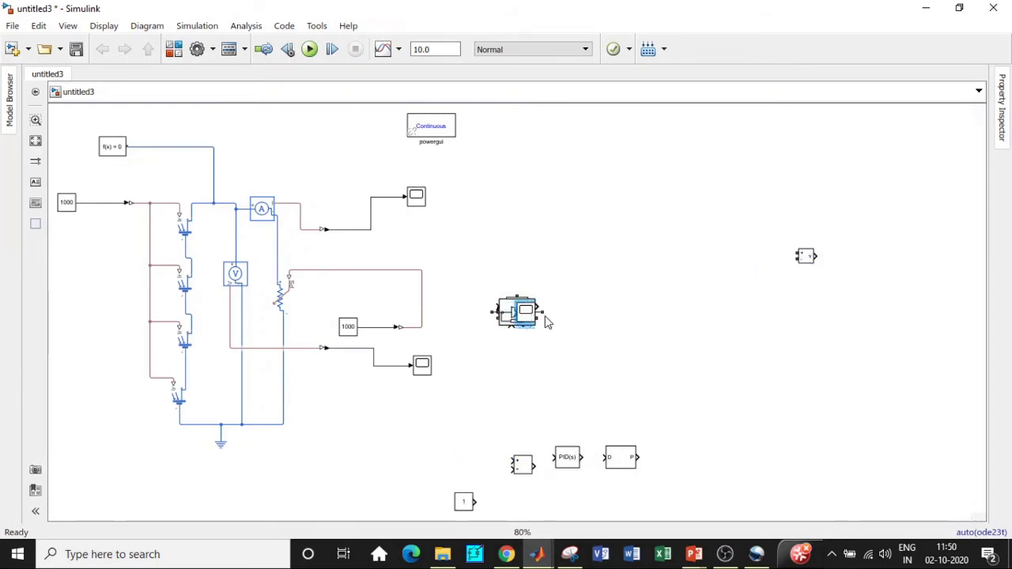
left_click_drag(518, 312, 894, 269)
Line up the Diode, RLC branch, MOSFET and Controlled Voltage Source in the upper row.
left_click_drag(522, 313, 555, 247)
left_click_drag(522, 314, 597, 261)
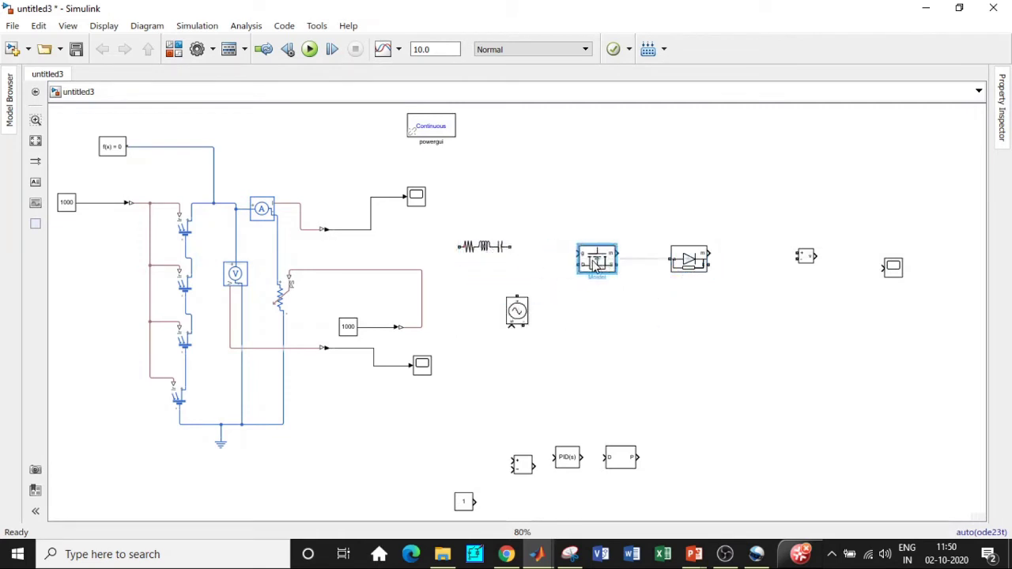
left_click_drag(512, 316, 479, 317)
left_click_drag(485, 246, 538, 253)
left_click(482, 316)
left_click_drag(483, 317, 465, 299)
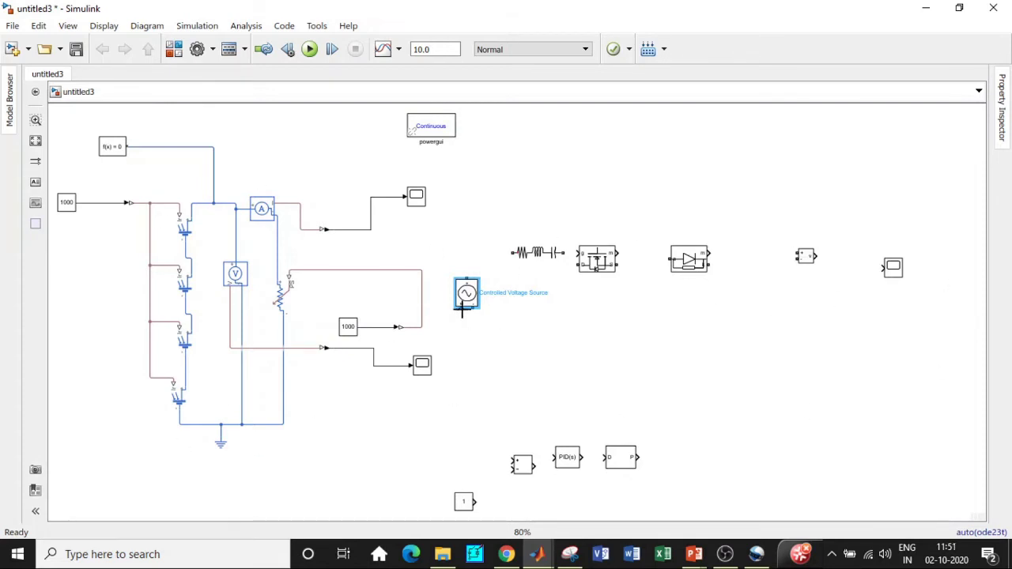
Wire the measured voltage into the Controlled Voltage Source input and its + port toward the RLC branch.
scroll(464, 315, "up", 2)
scroll(463, 313, "up", 1)
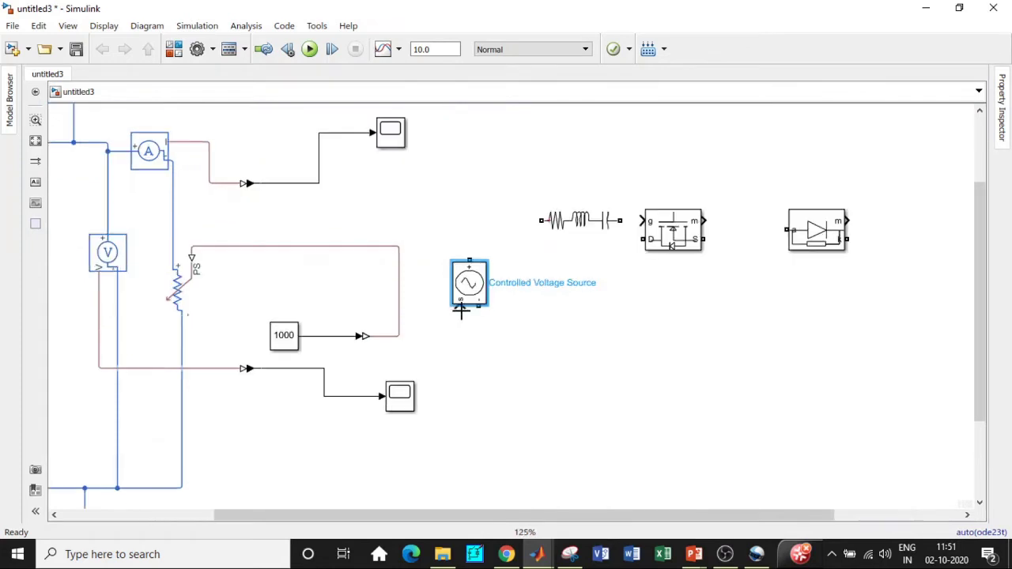
scroll(461, 311, "down", 1)
left_click_drag(462, 308, 332, 359)
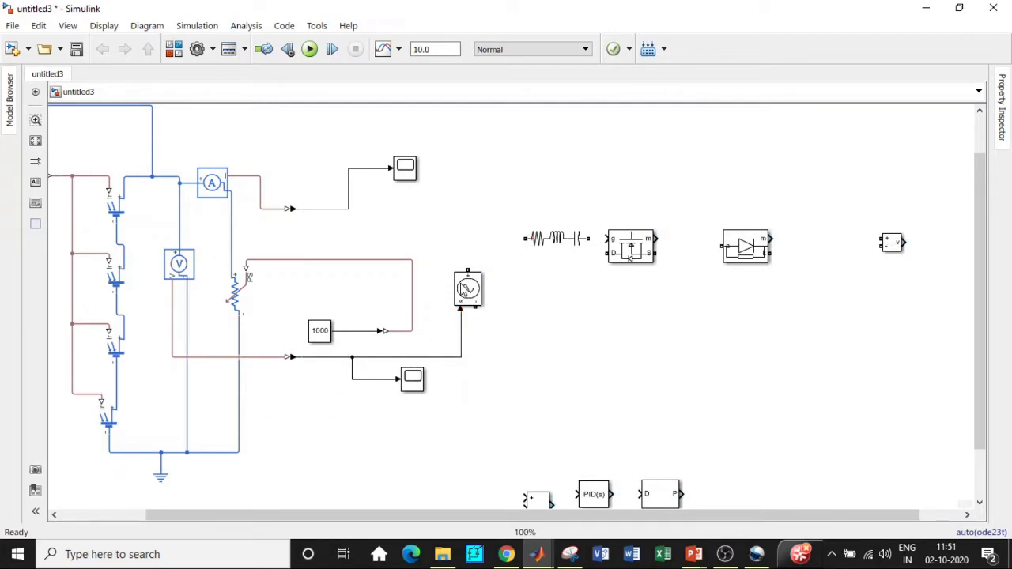
left_click_drag(468, 271, 518, 239)
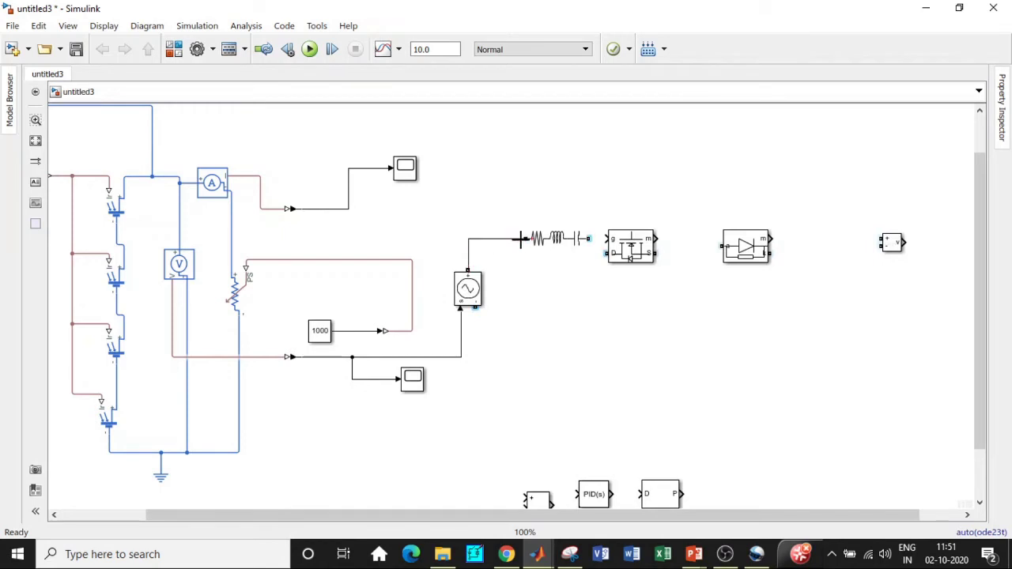
Finish the source-to-RLC wire and set the branch to type L with 60e-6 H inductance.
left_click(535, 240)
double_click(535, 241)
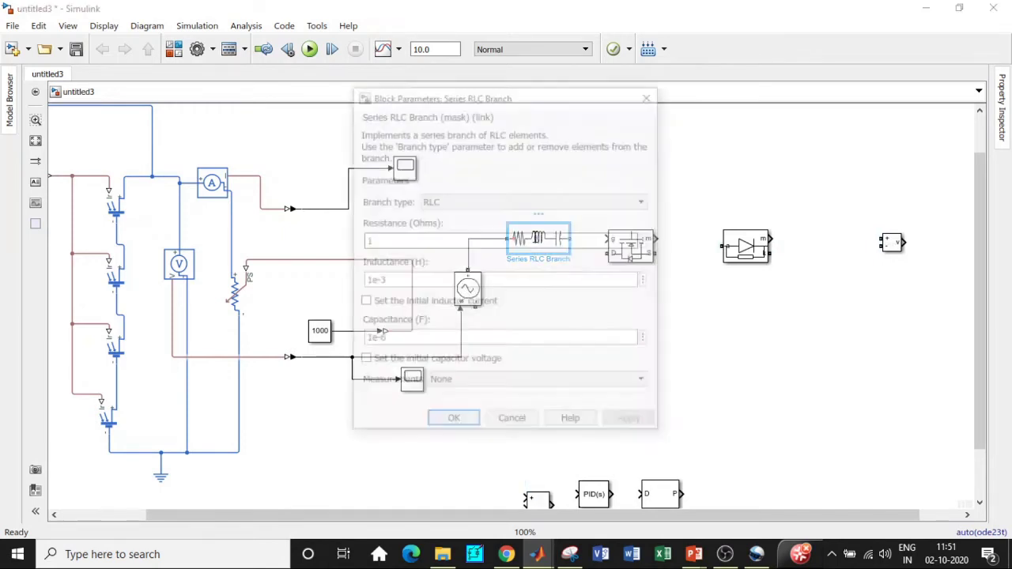
left_click(832, 169)
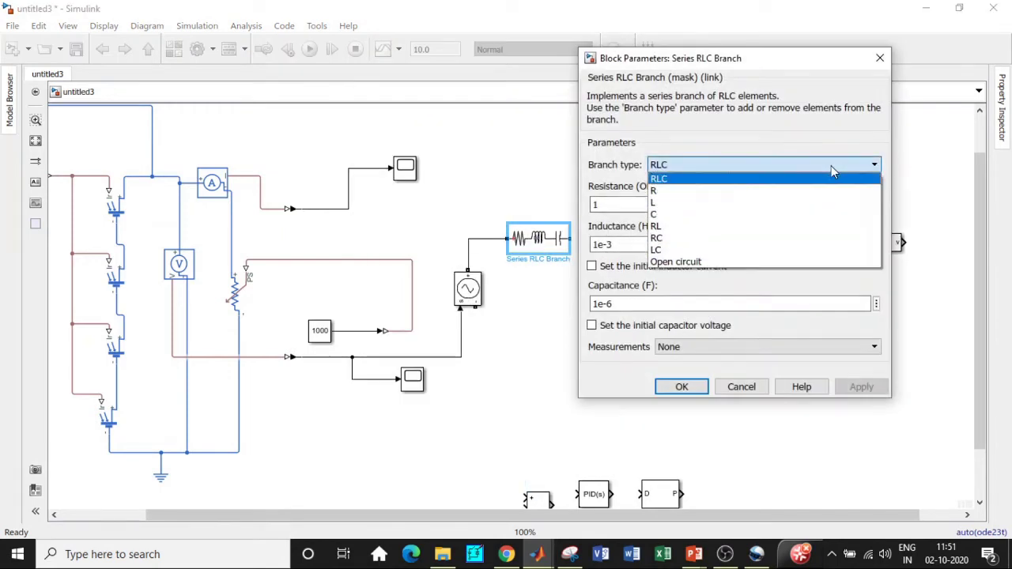
left_click(716, 202)
double_click(601, 204)
left_click(599, 204)
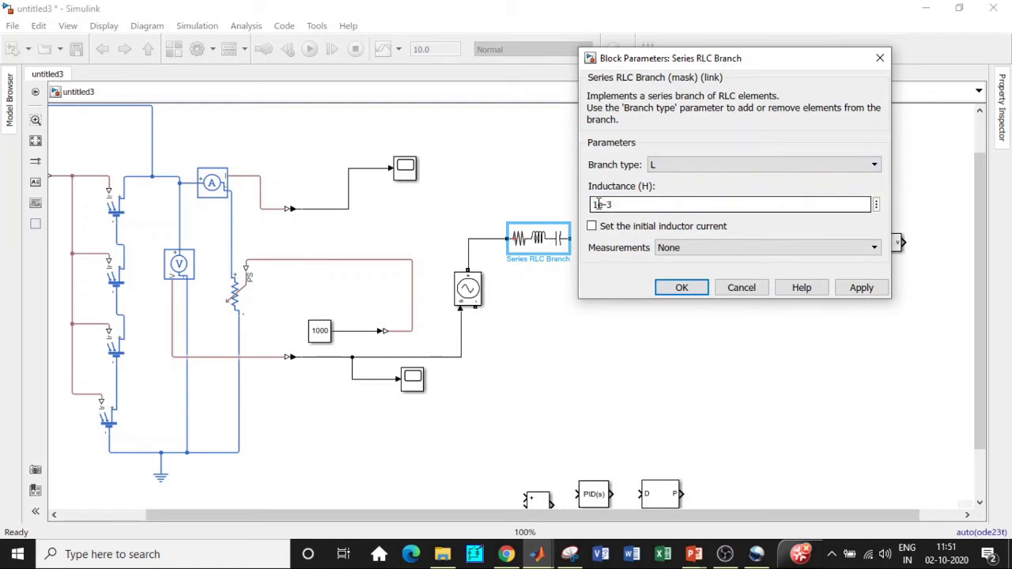
key("BackSpace")
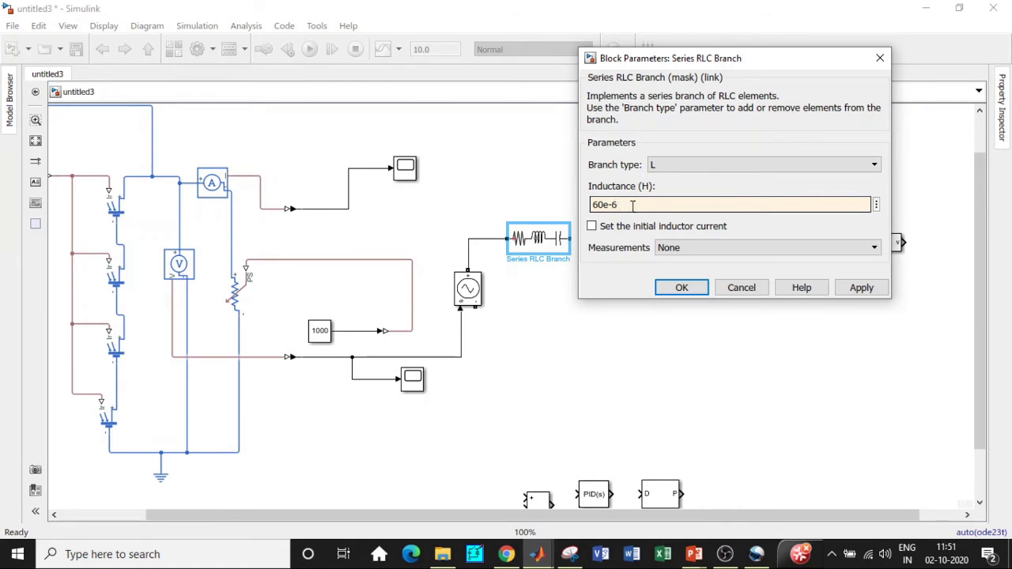
left_click(676, 288)
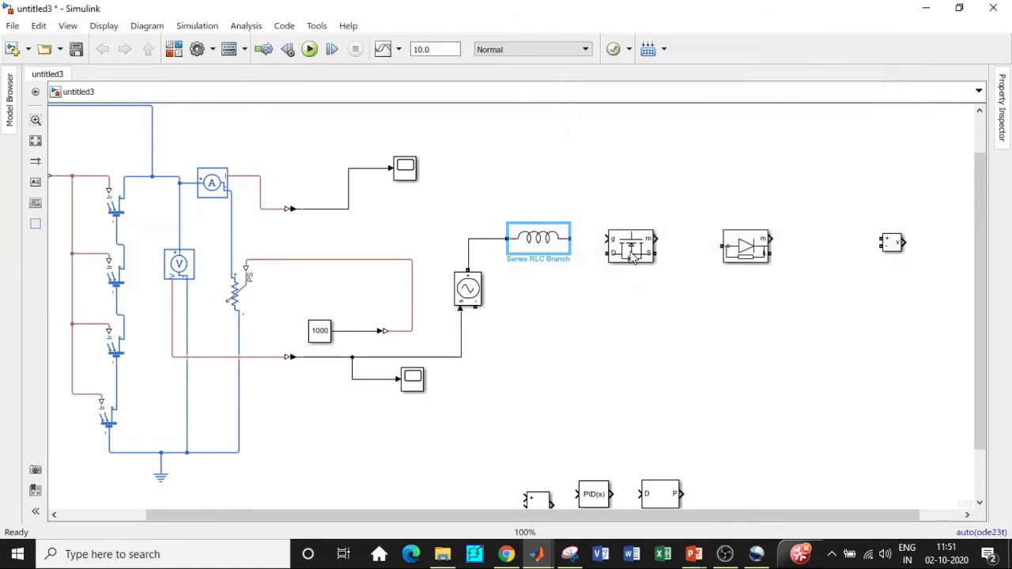
Move the MOSFET down, rotate it upright with Ctrl+R, and keep its default parameters.
left_click_drag(633, 257, 620, 286)
key("ctrl+r")
double_click(620, 286)
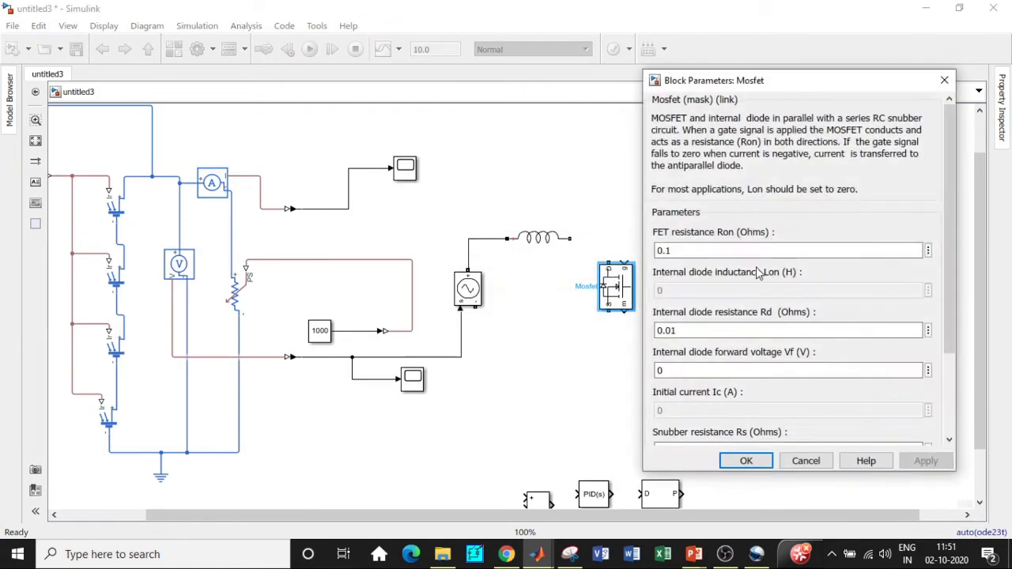
scroll(791, 277, "down", 3)
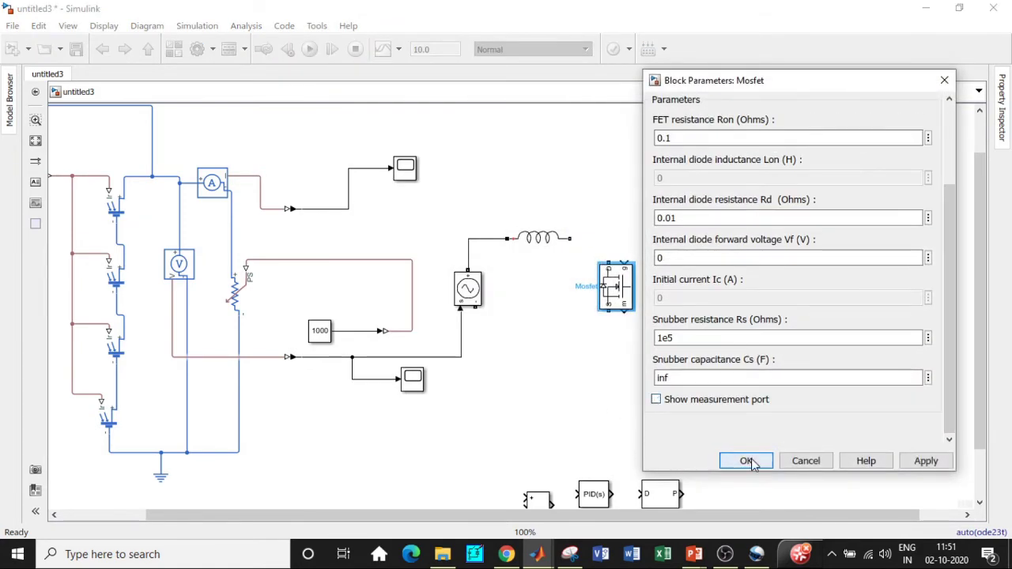
left_click(747, 461)
Turn off the Diode's Show measurement port option and confirm its parameters.
left_click(746, 249)
double_click(746, 250)
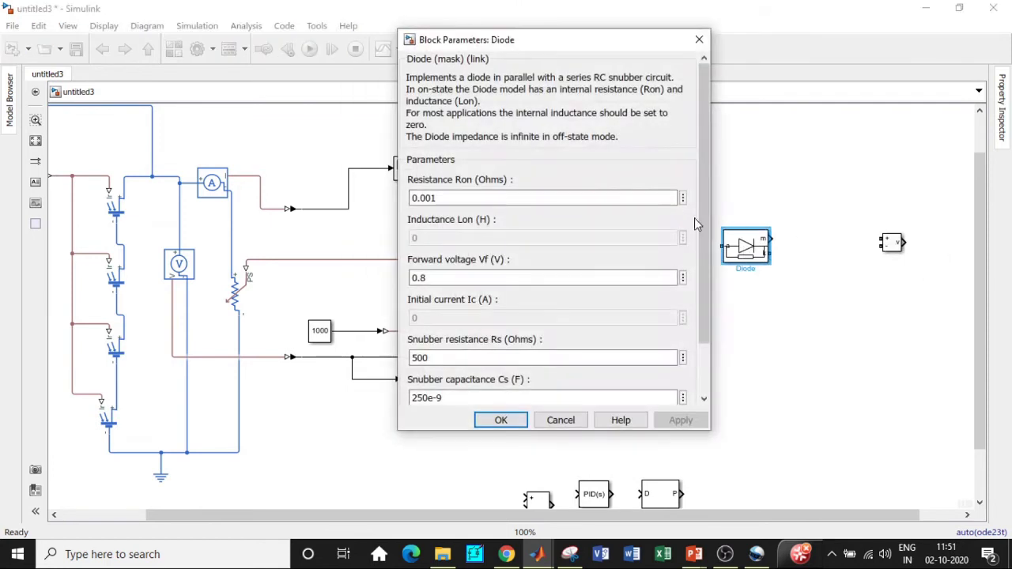
scroll(698, 227, "down", 3)
left_click(410, 358)
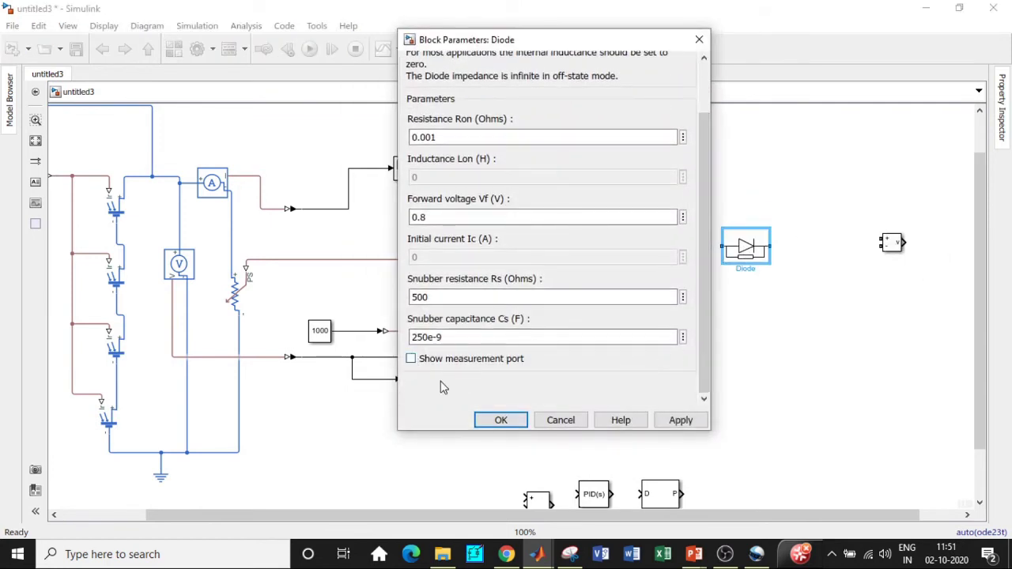
left_click(494, 420)
Wire the MOSFET between the inductor and source negative, join the diode to that junction, and copy the inductor.
left_click_drag(742, 259, 744, 249)
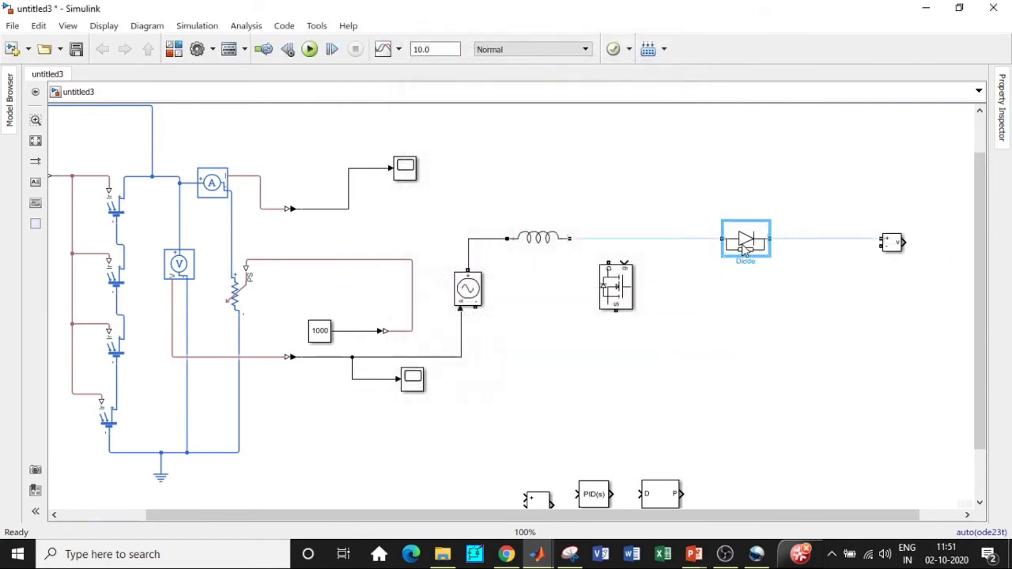
left_click_drag(617, 313, 465, 310)
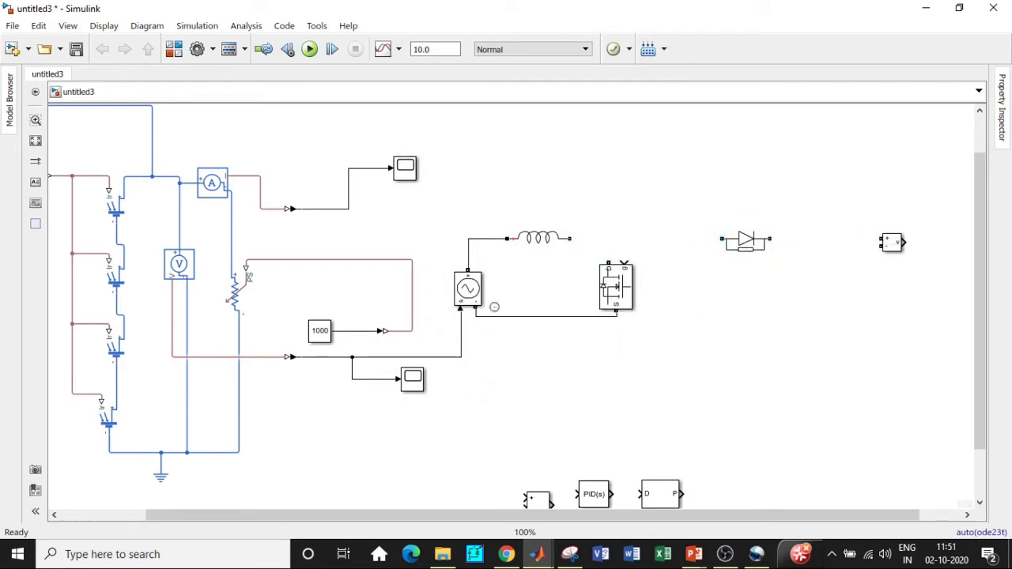
left_click_drag(571, 238, 609, 262)
left_click_drag(721, 238, 607, 238)
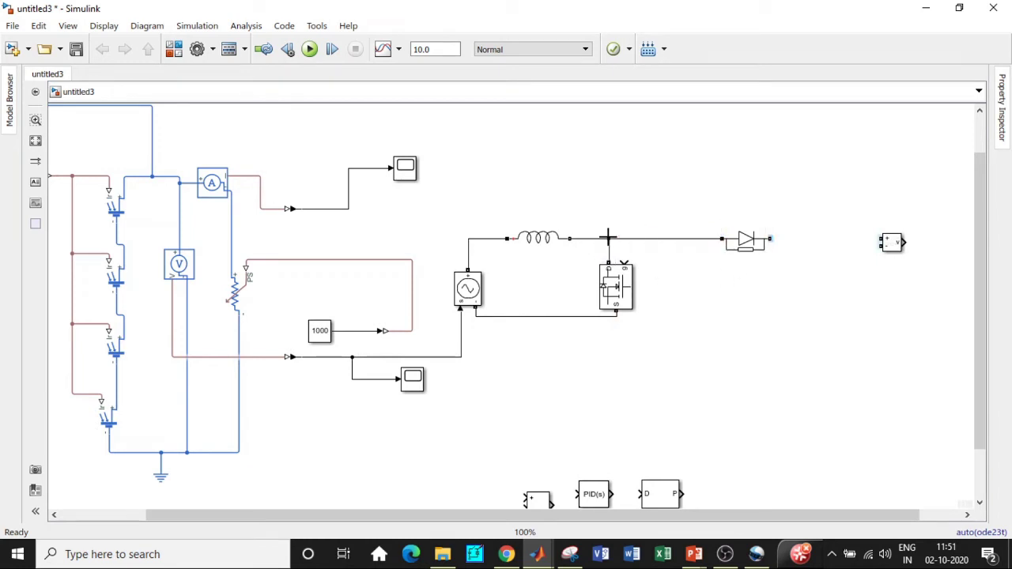
left_click(539, 238)
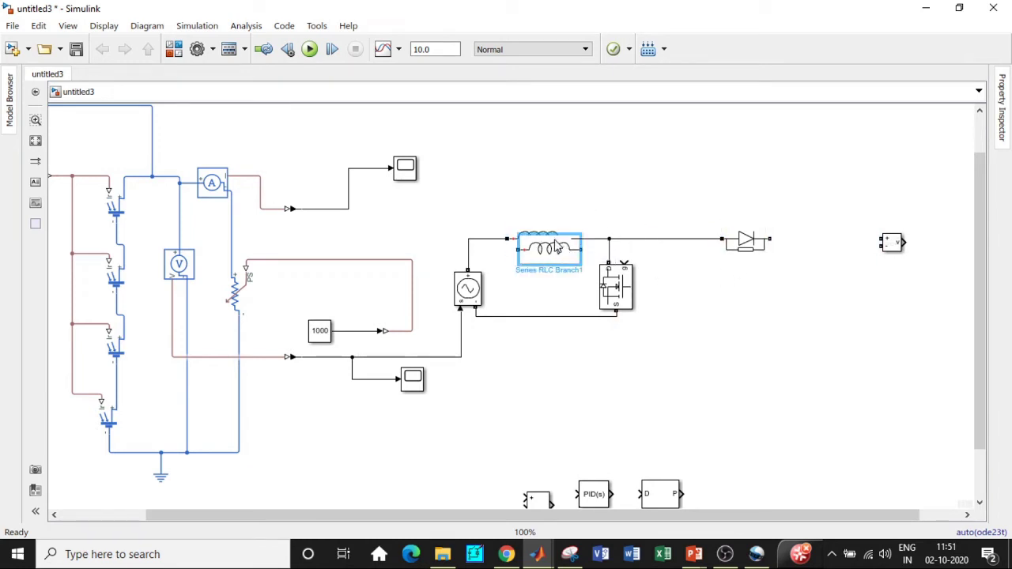
left_click_drag(556, 245, 814, 288)
Rotate the copied branch, make it a 16.44e-6 F capacitor, and wire it from diode output to MOSFET source line.
key("ctrl+r")
double_click(815, 287)
left_click(694, 263)
left_click(585, 309)
double_click(490, 302)
left_click(493, 302)
type("6.44e-6")
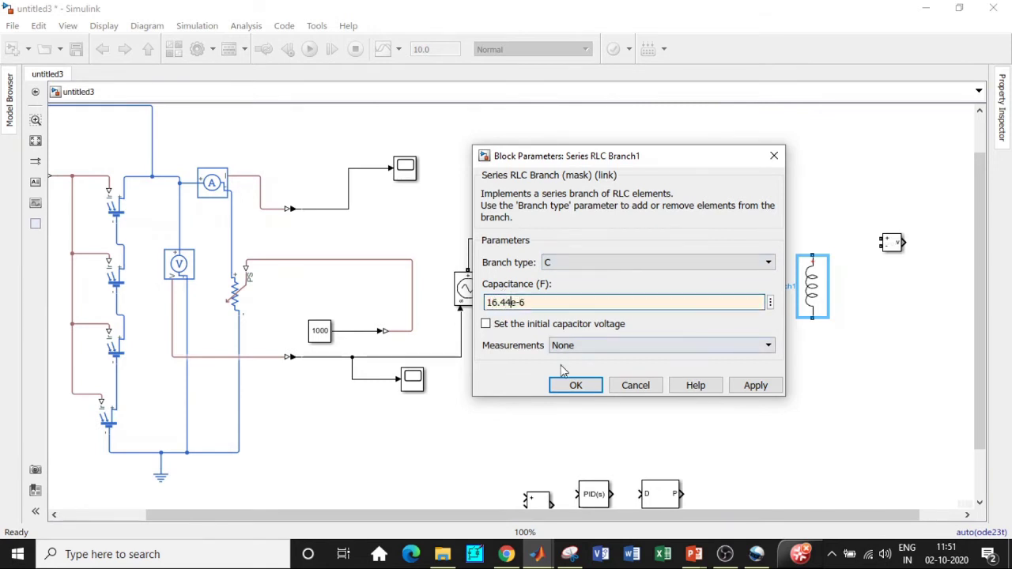
left_click(576, 385)
left_click_drag(812, 257, 770, 238)
left_click_drag(811, 318, 609, 318)
Copy the capacitor, make it a 16.22 Ω resistor, and wire its top to the diode–capacitor node.
left_click(815, 286)
left_click_drag(820, 291, 853, 293)
double_click(854, 293)
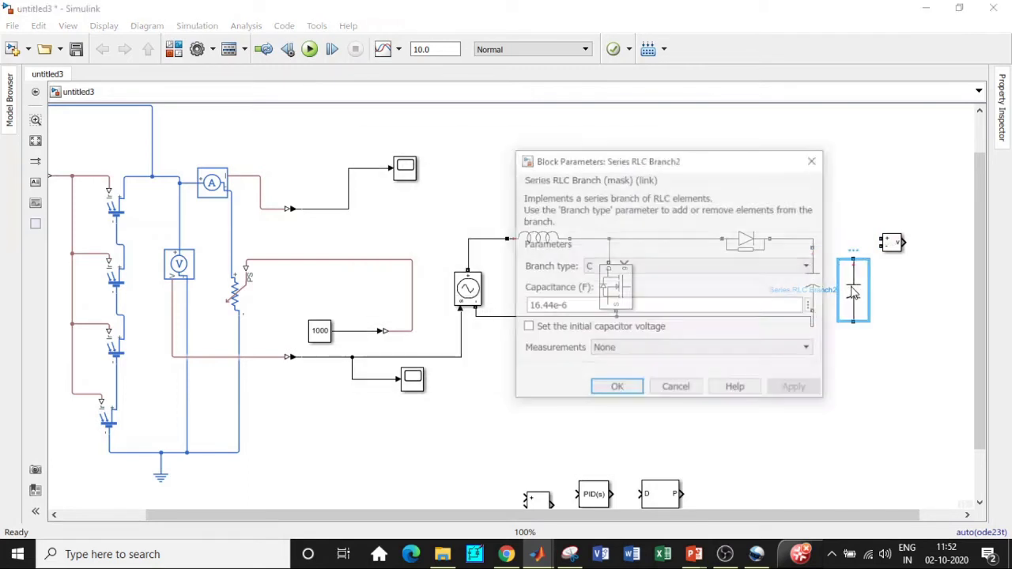
left_click(606, 267)
left_click(609, 292)
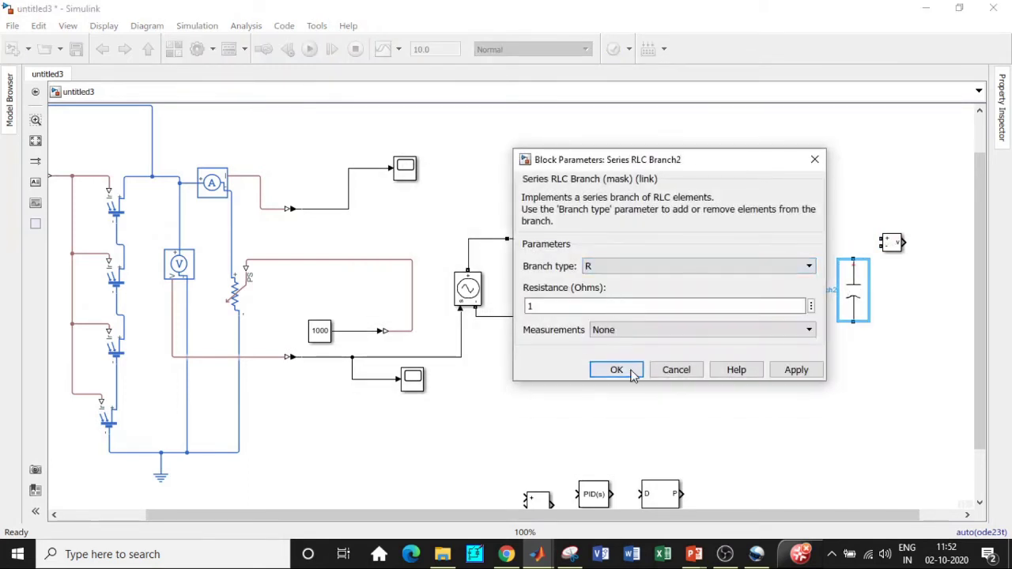
left_click(534, 306)
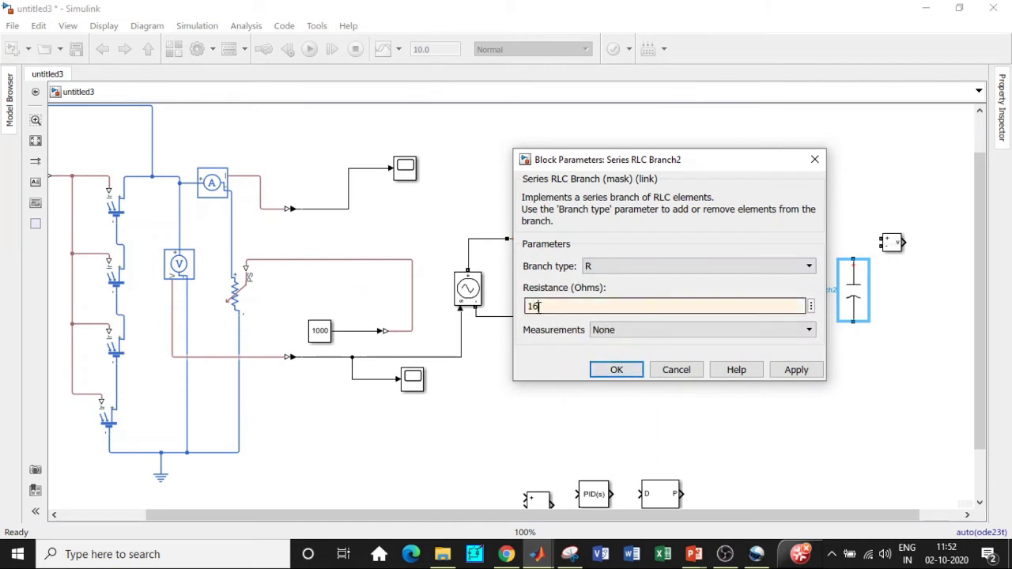
type("6.22")
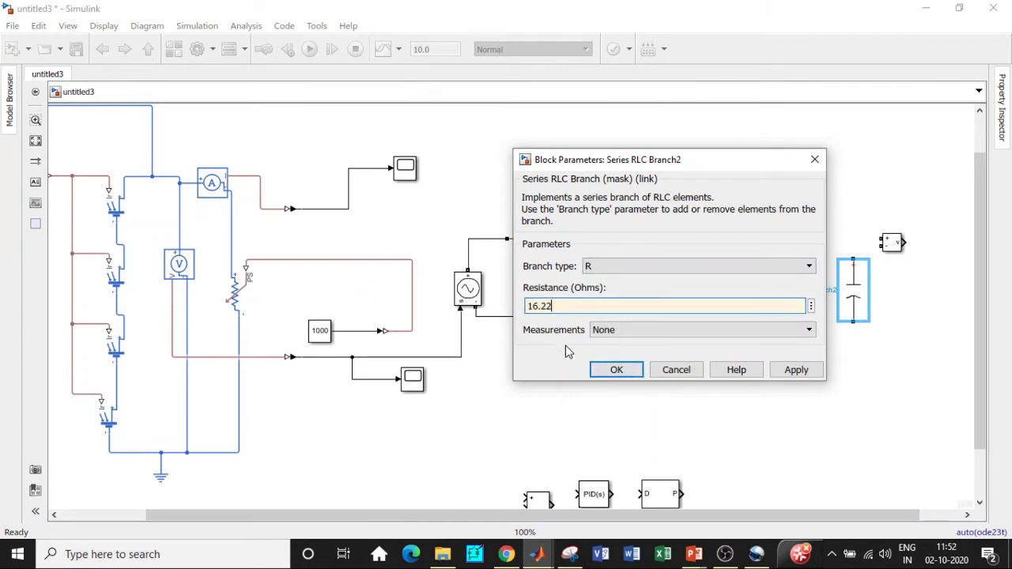
left_click(614, 369)
left_click_drag(852, 259, 810, 236)
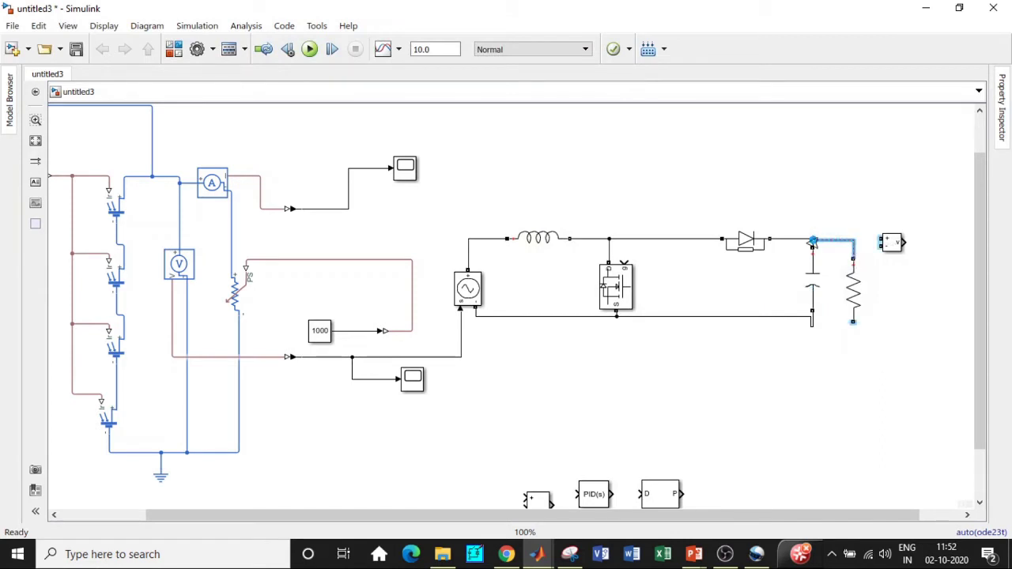
Connect the resistor bottom to the capacitor and add a Scope on the Voltage Measurement output.
left_click_drag(852, 322, 815, 324)
left_click_drag(891, 243, 854, 325)
scroll(747, 336, "down", 1)
key("ctrl+v")
left_click_drag(882, 281, 928, 285)
left_click(908, 297)
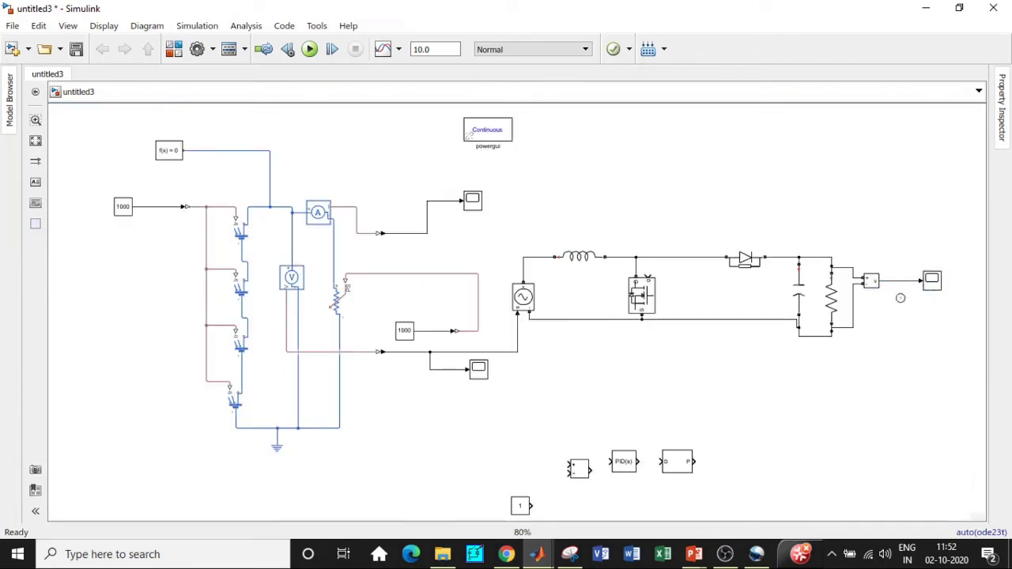
Route the measured output voltage and the Constant into the Sum block's two inputs.
left_click_drag(520, 508, 523, 427)
left_click_drag(584, 473, 607, 397)
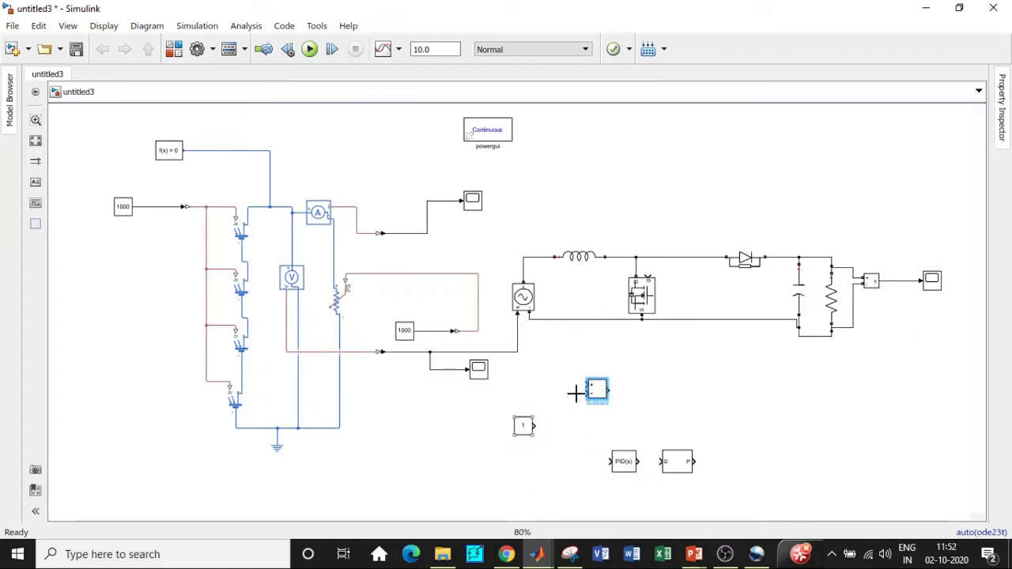
left_click_drag(586, 385, 903, 285)
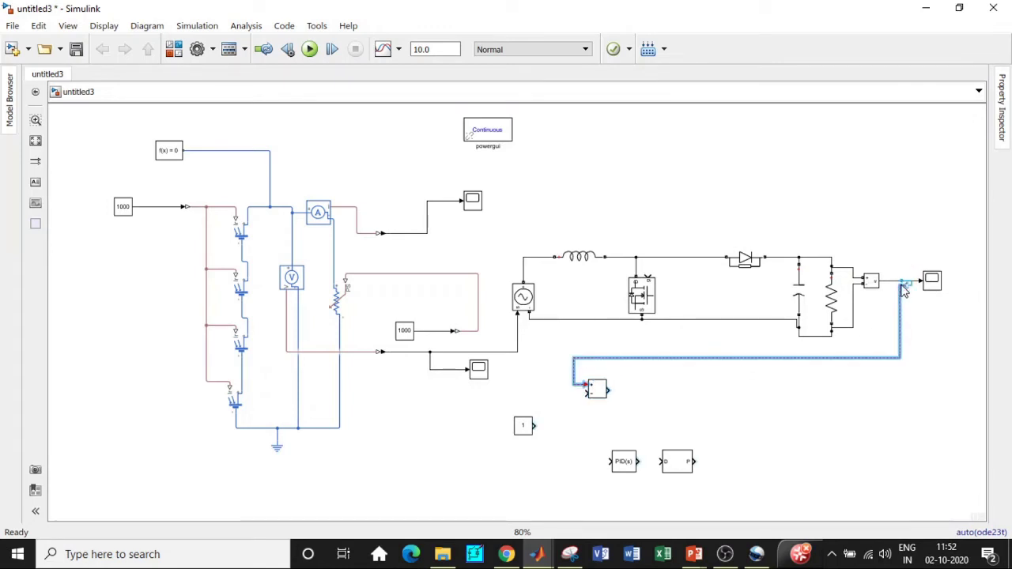
key("Delete")
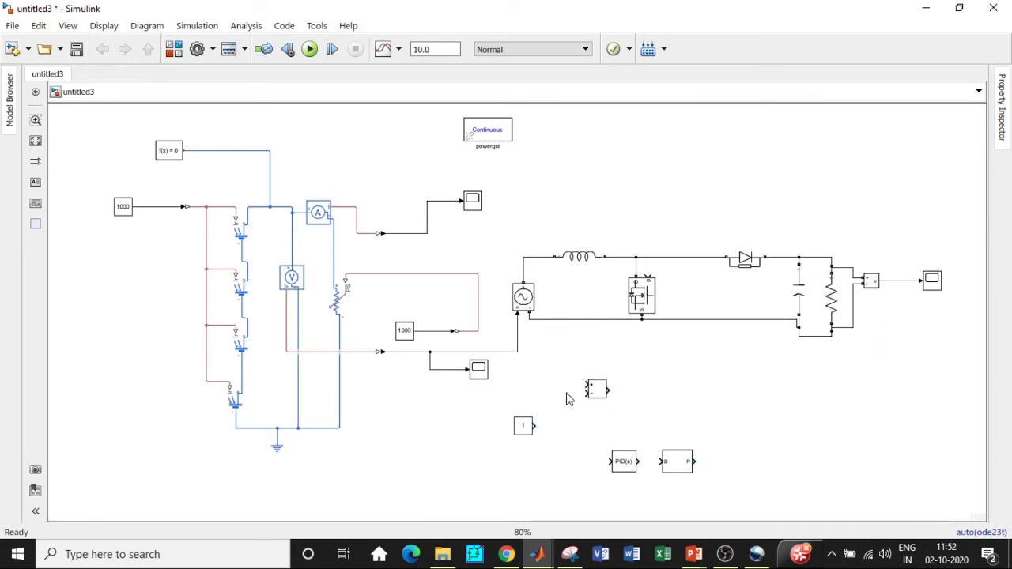
mouse_move(587, 385)
left_mouse_down()
mouse_move(876, 307)
mouse_move(892, 280)
left_mouse_up()
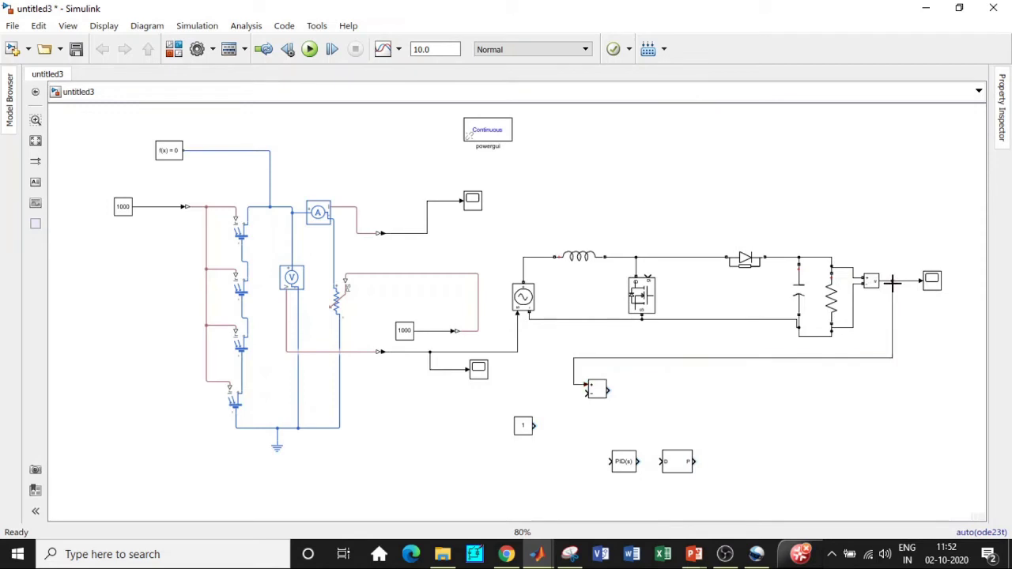
left_click_drag(537, 425, 586, 393)
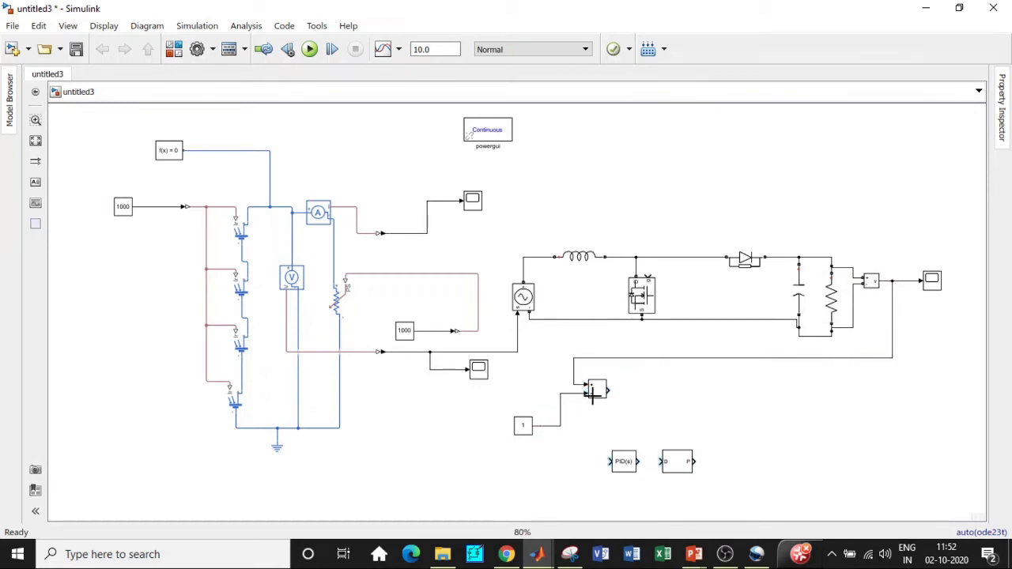
Set the Constant block feeding the Sum block to a value of 60.
double_click(522, 427)
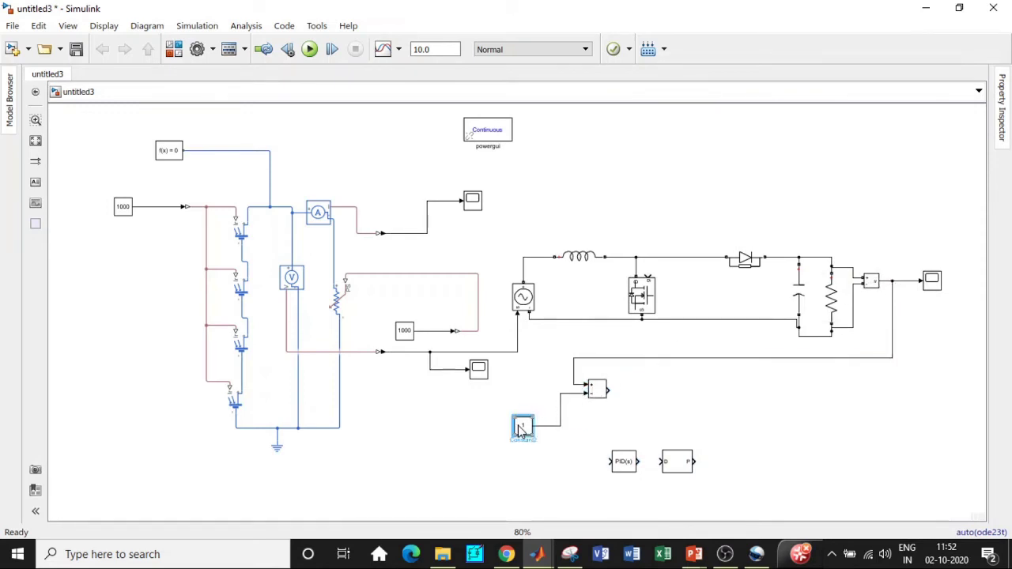
type("60")
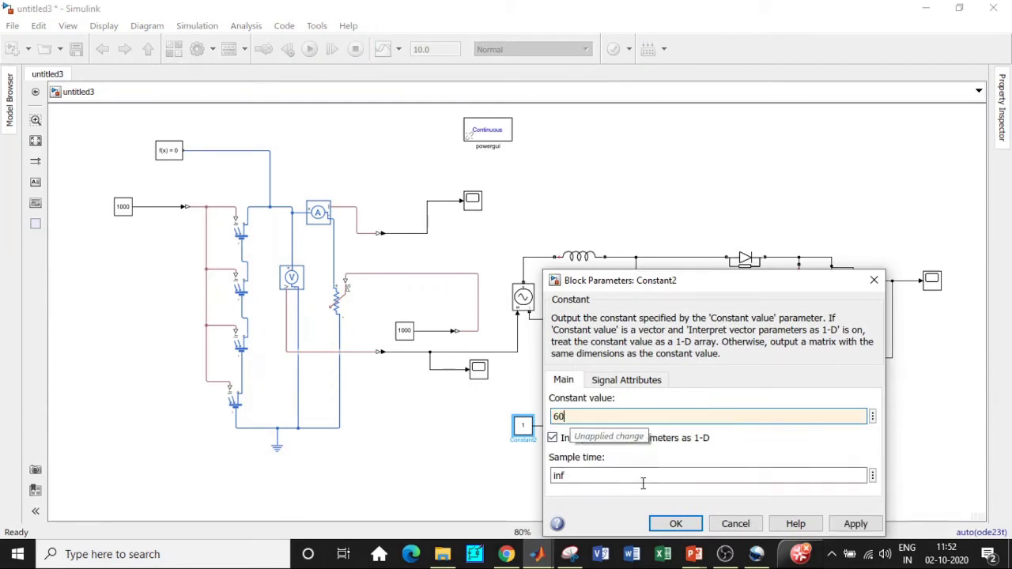
left_click(670, 524)
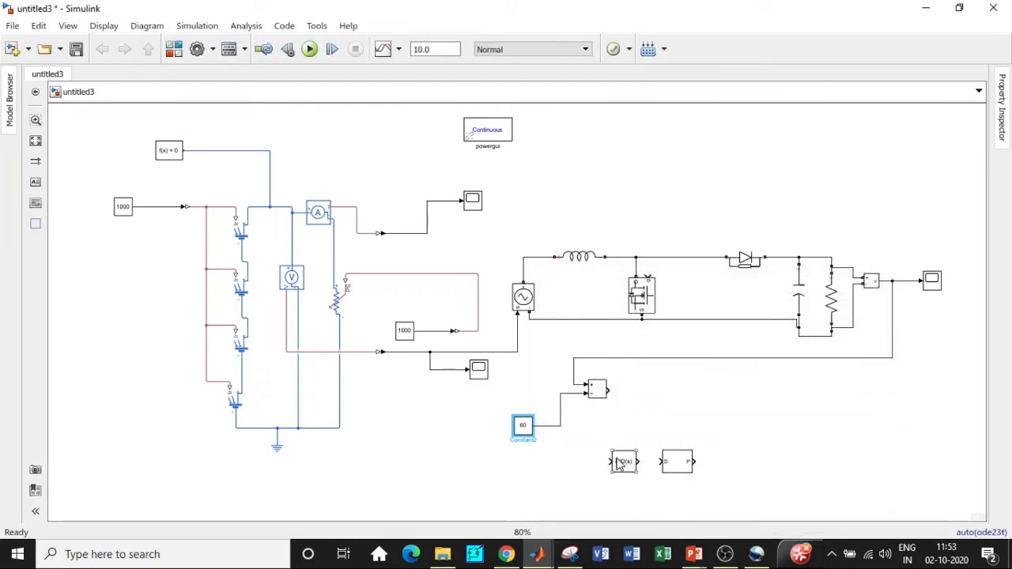
Place the PID controller beside the Sum block with P = 0 and I = 7, then position the PWM generator after it.
left_click_drag(632, 463, 608, 388)
left_click(655, 389)
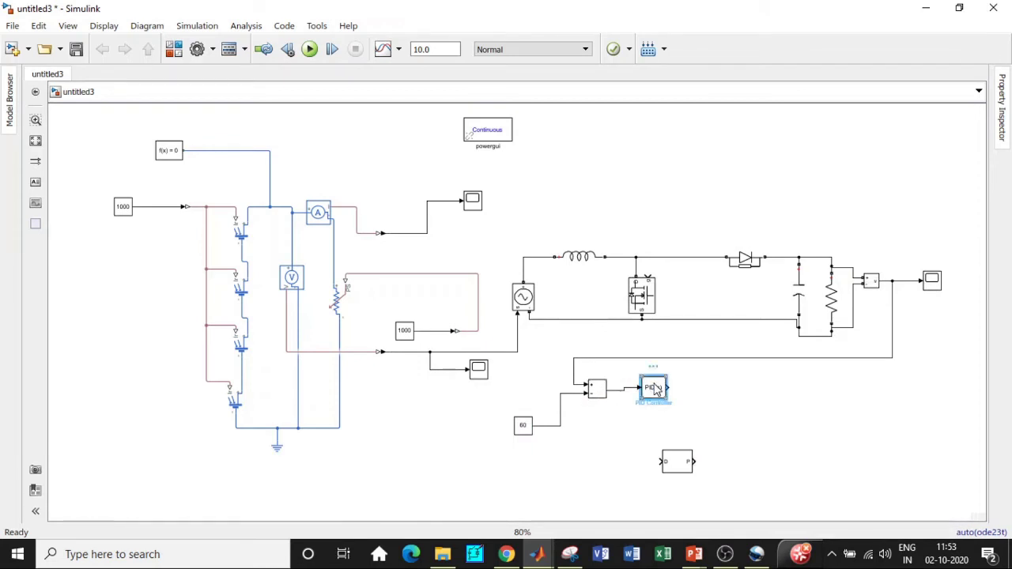
double_click(655, 389)
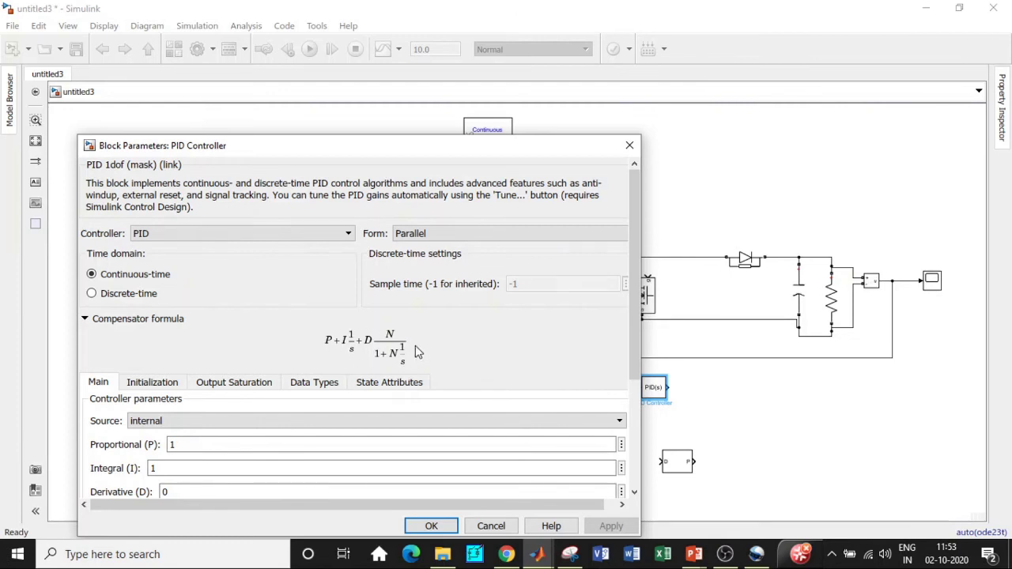
double_click(173, 445)
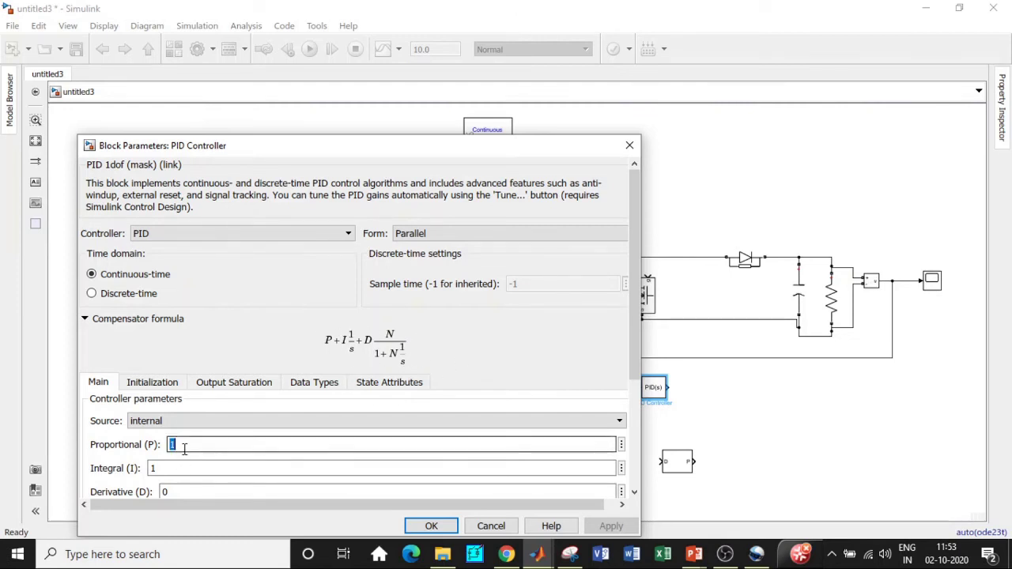
type("0")
double_click(166, 467)
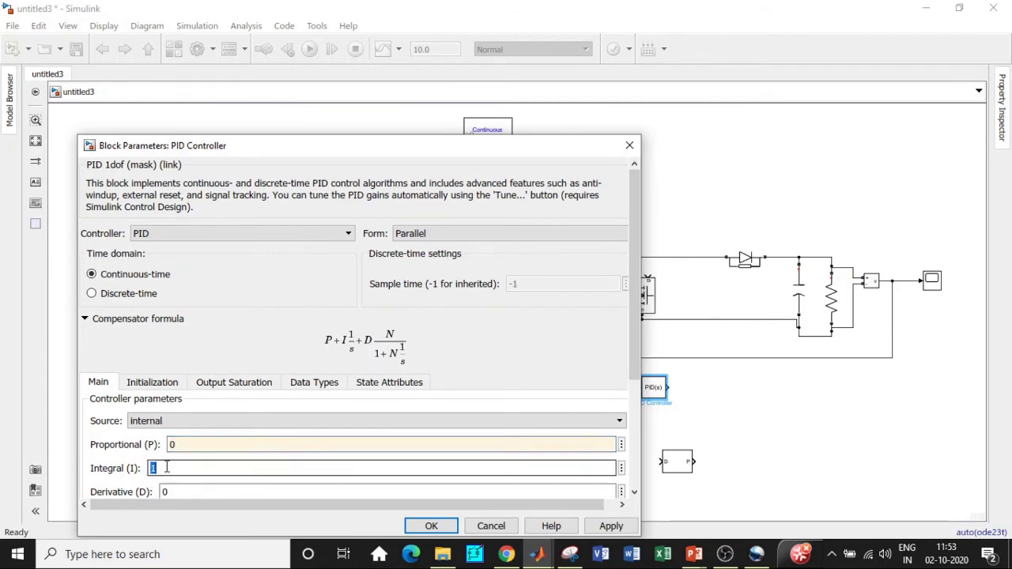
type("7")
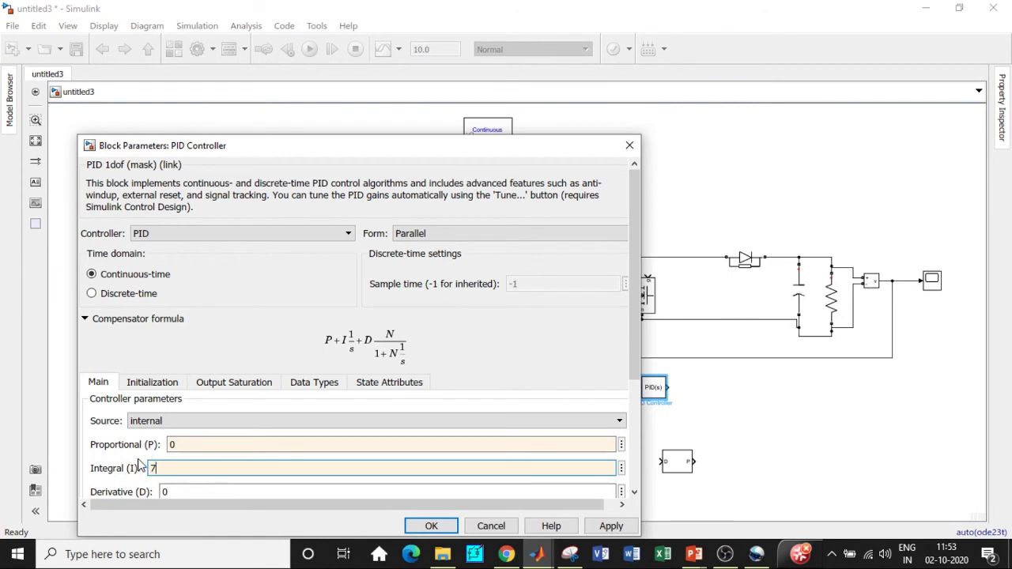
left_click(427, 528)
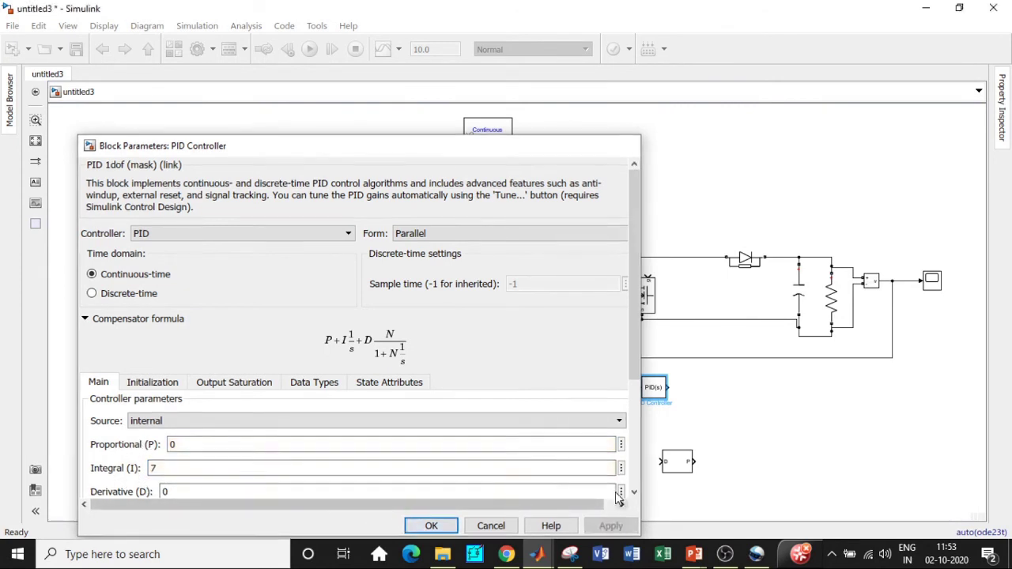
left_click_drag(669, 453, 649, 277)
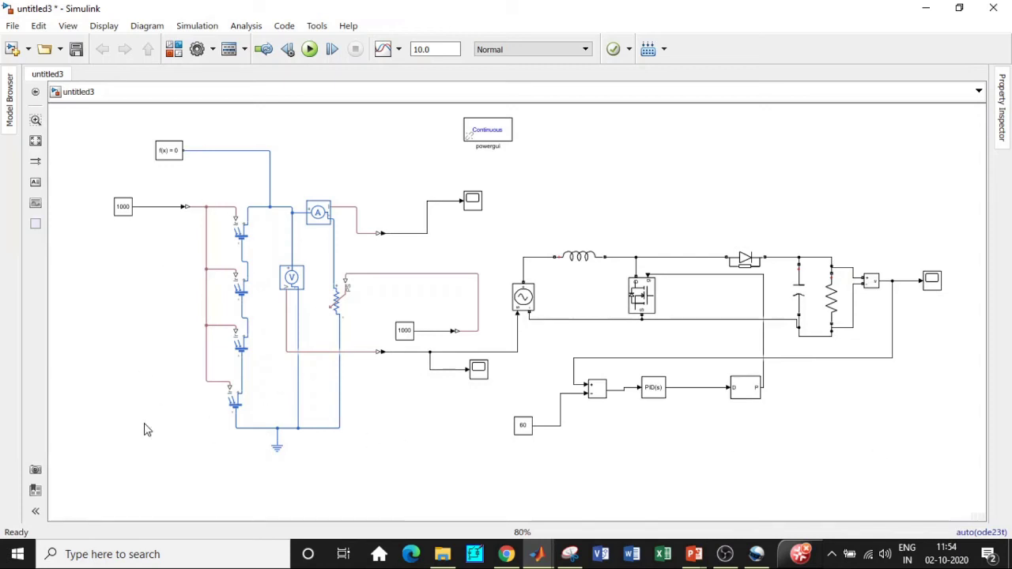
Set the simulation stop time to 1 second.
left_click(247, 233)
left_click(210, 362)
key("ctrl+z")
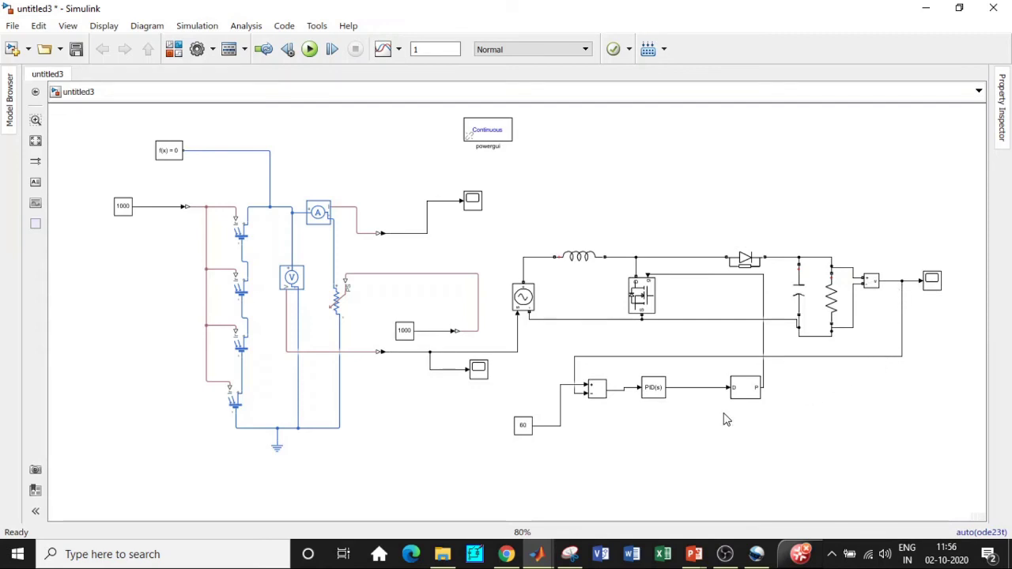
Check the 60 constant, Sum and PID blocks, then run the boost converter simulation.
left_click(527, 431)
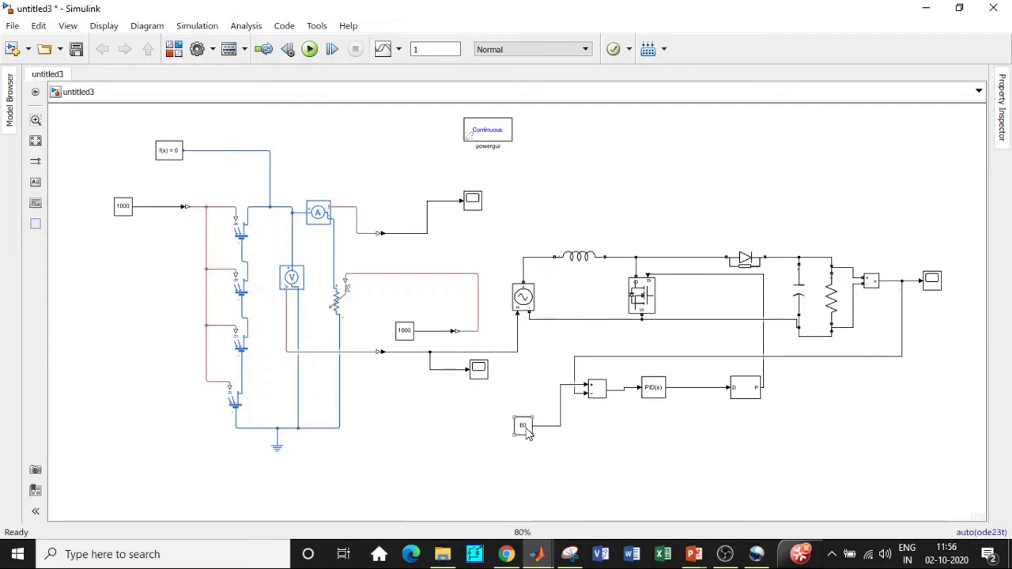
left_click(599, 386)
left_click(658, 387)
left_click(685, 397)
left_click(666, 401)
left_click(598, 393)
left_click(680, 455)
left_click(310, 50)
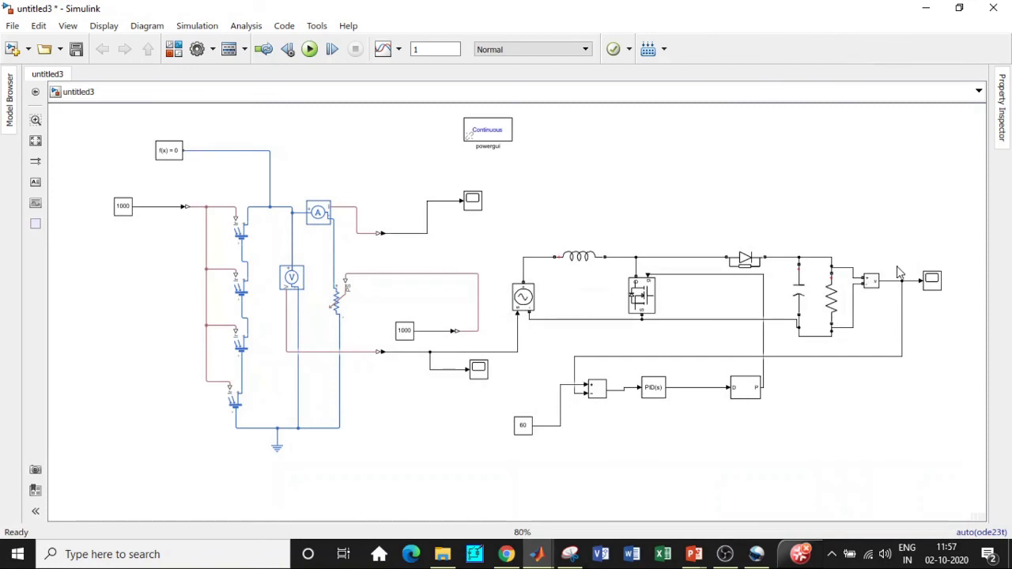
double_click(931, 280)
left_click(661, 77)
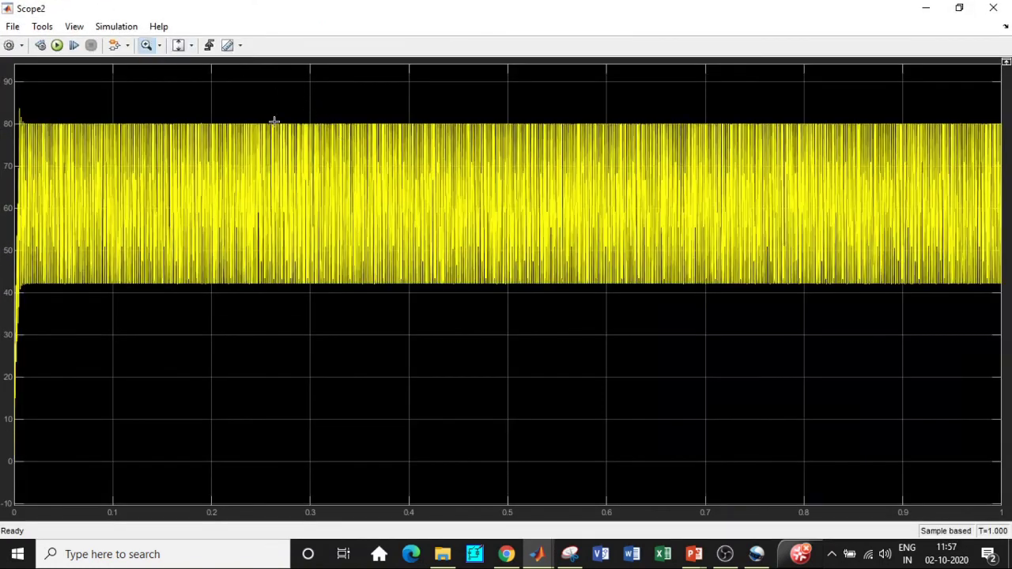
left_click_drag(274, 100, 427, 314)
left_click_drag(314, 96, 495, 440)
left_click_drag(394, 71, 570, 495)
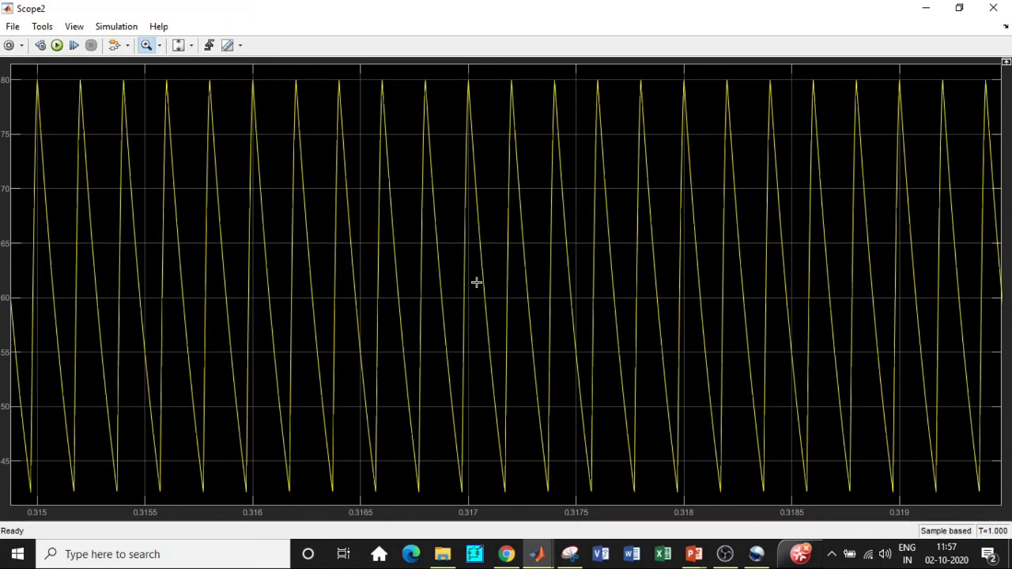
scroll(469, 255, "down", 3)
scroll(469, 254, "down", 2)
scroll(436, 156, "down", 1)
scroll(341, 126, "down", 1)
scroll(343, 224, "down", 1)
scroll(344, 224, "down", 5)
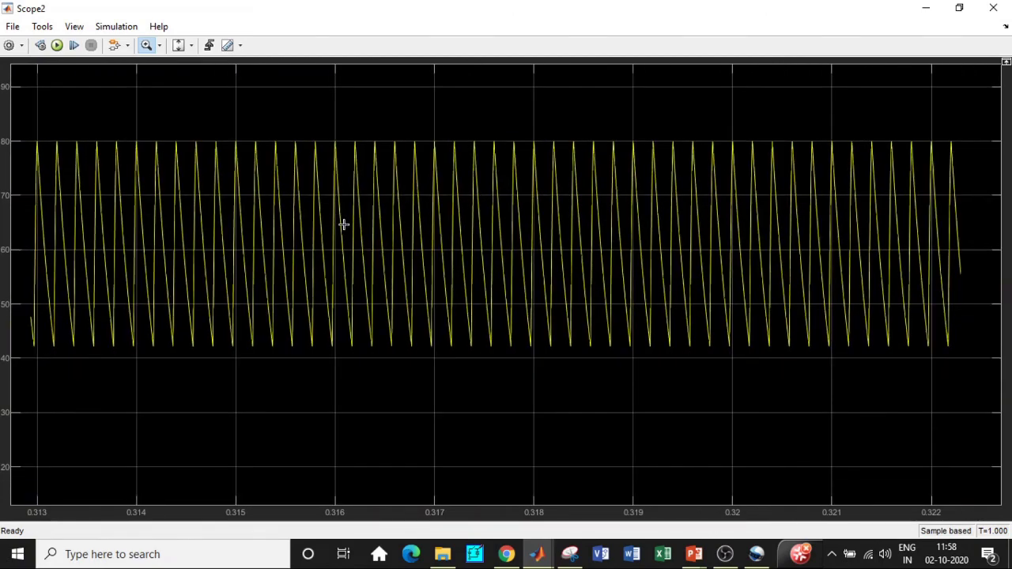
scroll(348, 225, "down", 3)
scroll(192, 224, "down", 2)
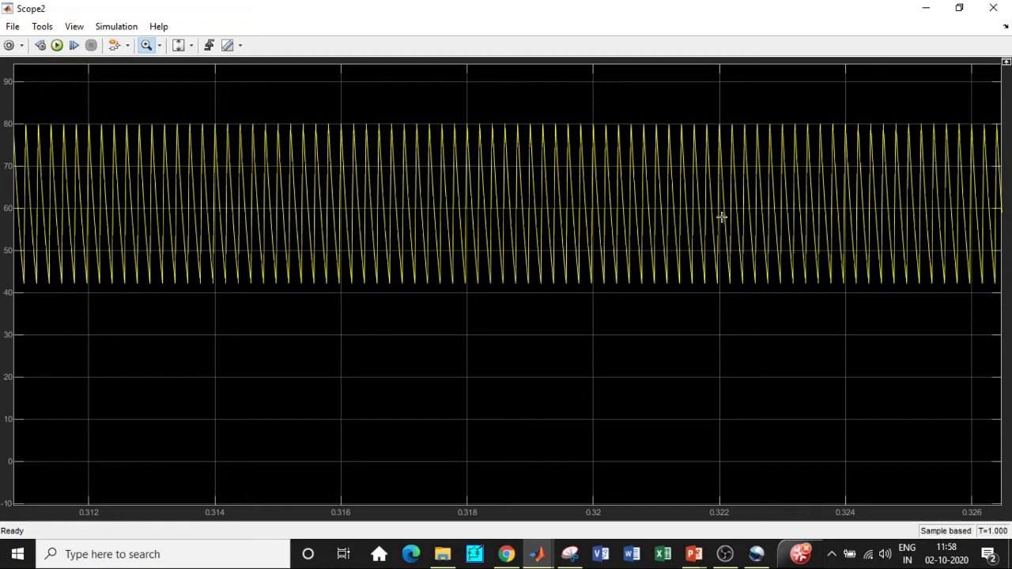
left_click(992, 11)
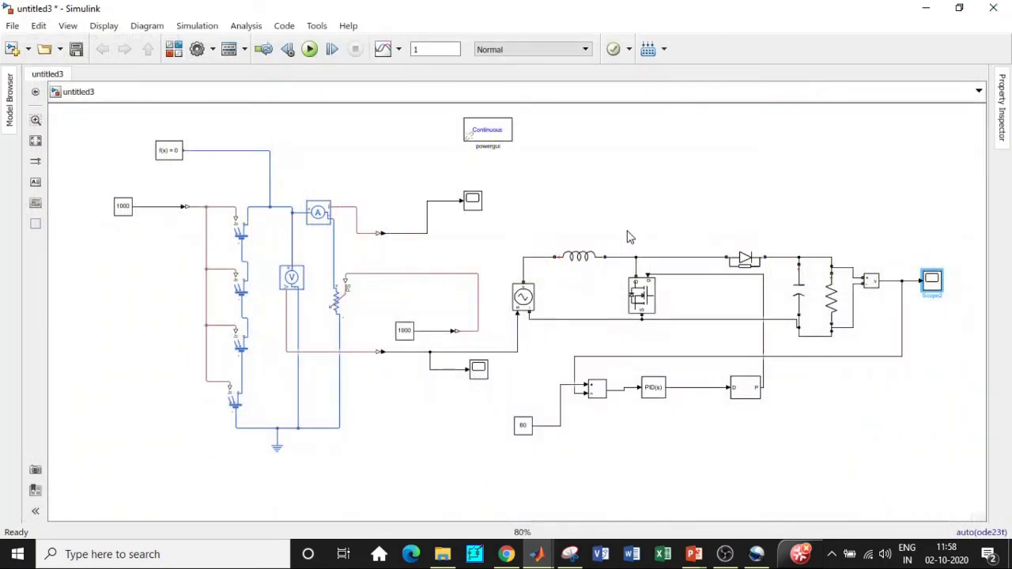